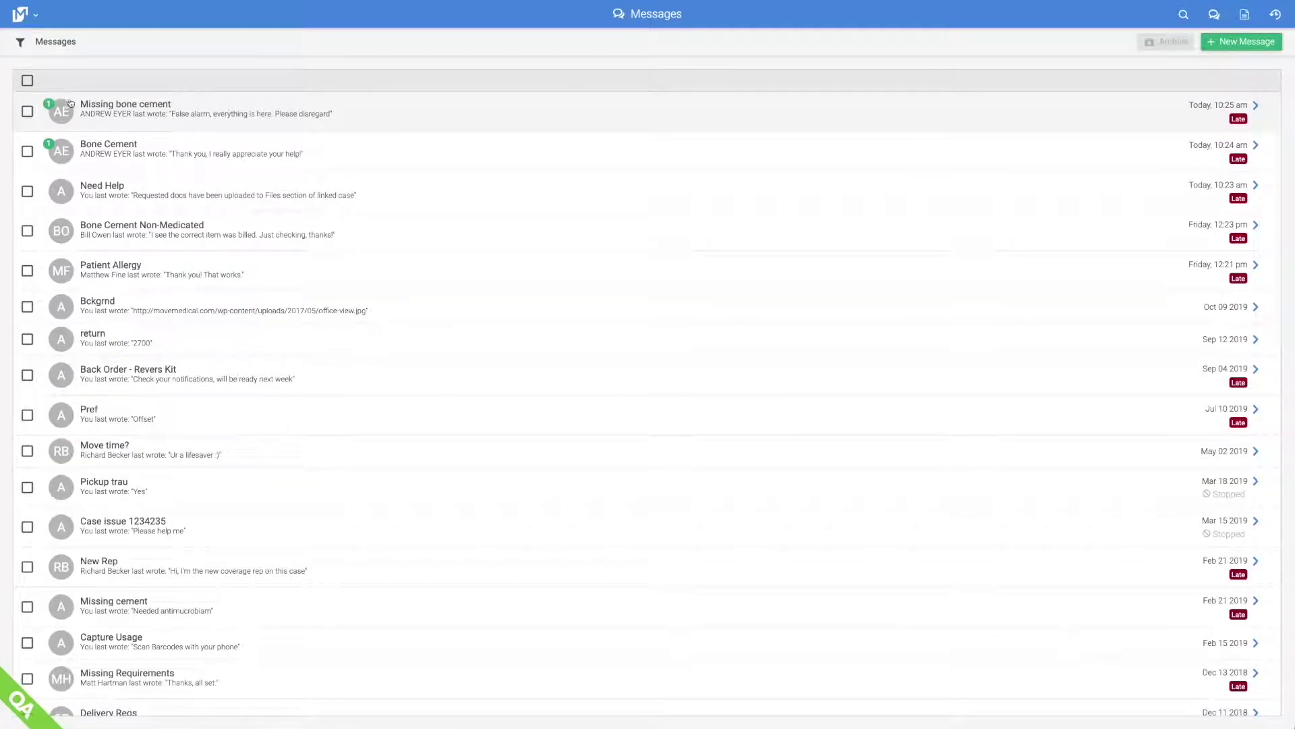
Step: View the "Bone Cement Non-Medicated" message thread, and go to the case Schedule
left_click(236, 235)
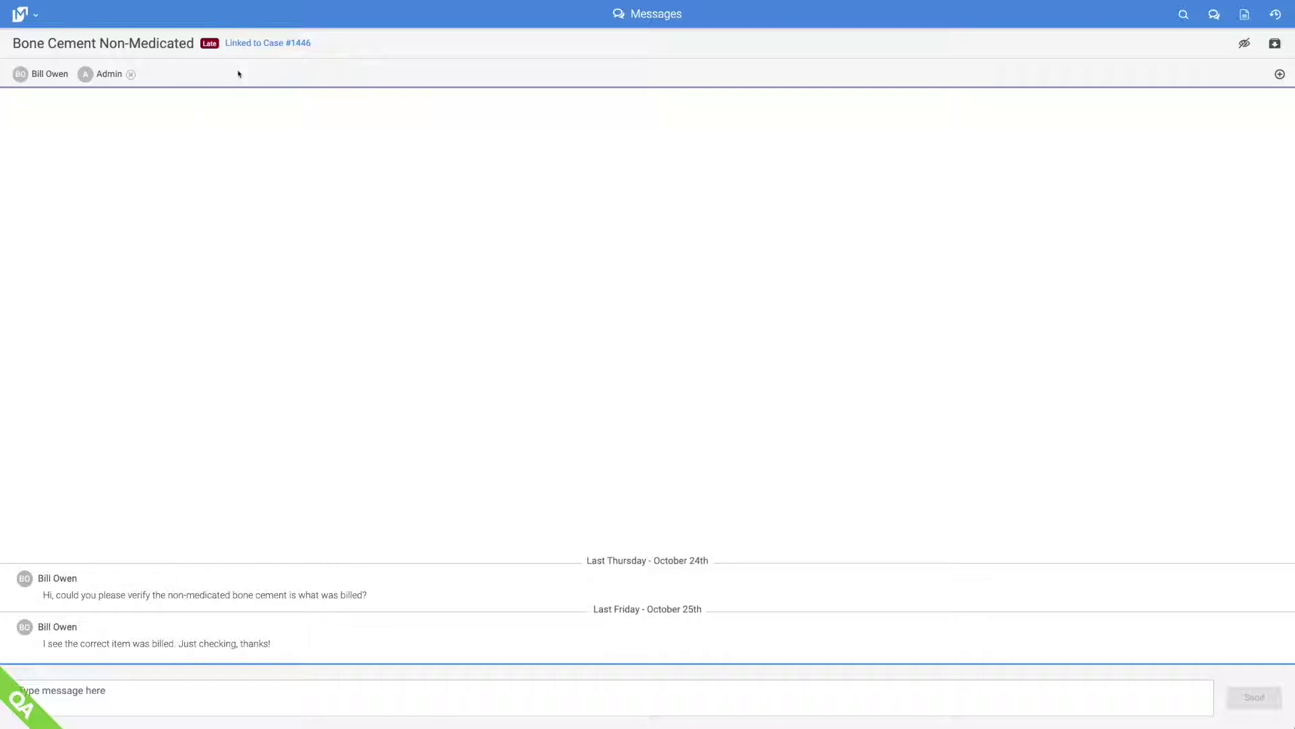
left_click(30, 16)
left_click(46, 119)
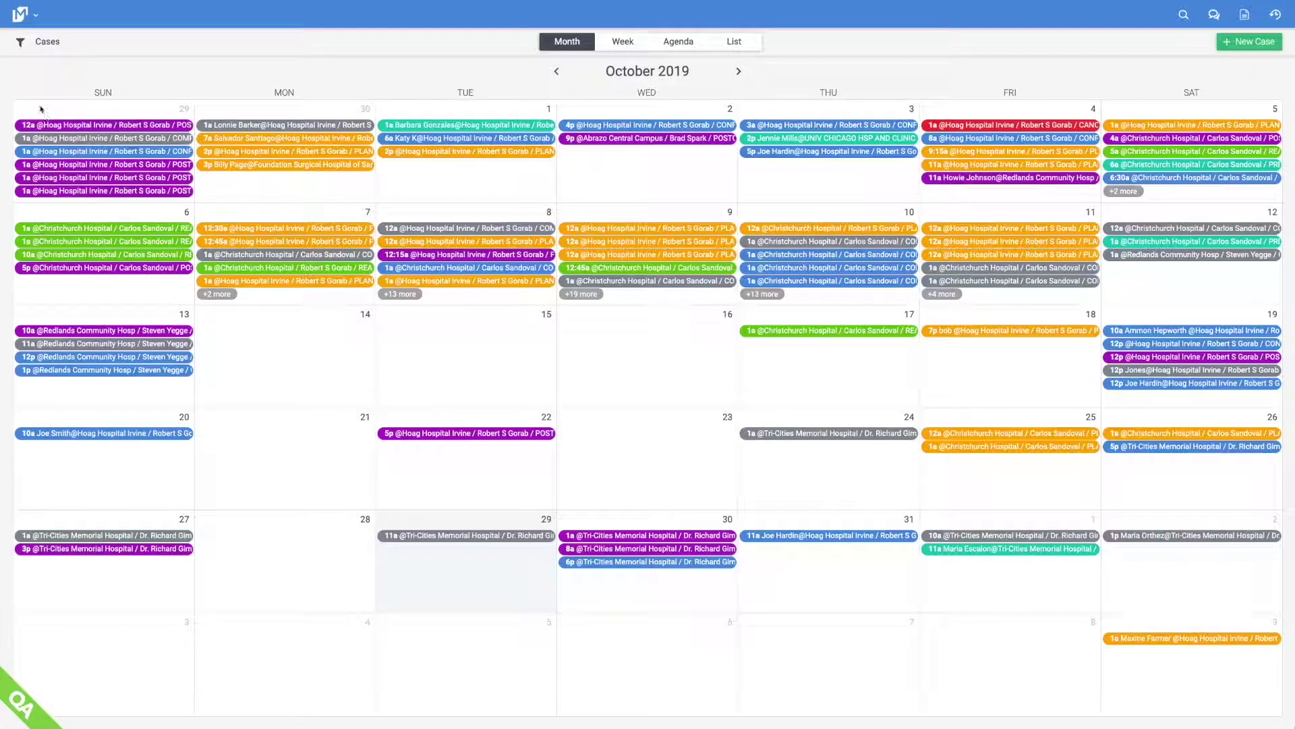
Step: Show the case filters, and go through the schedule's Week and Agenda views to the List view
left_click(21, 42)
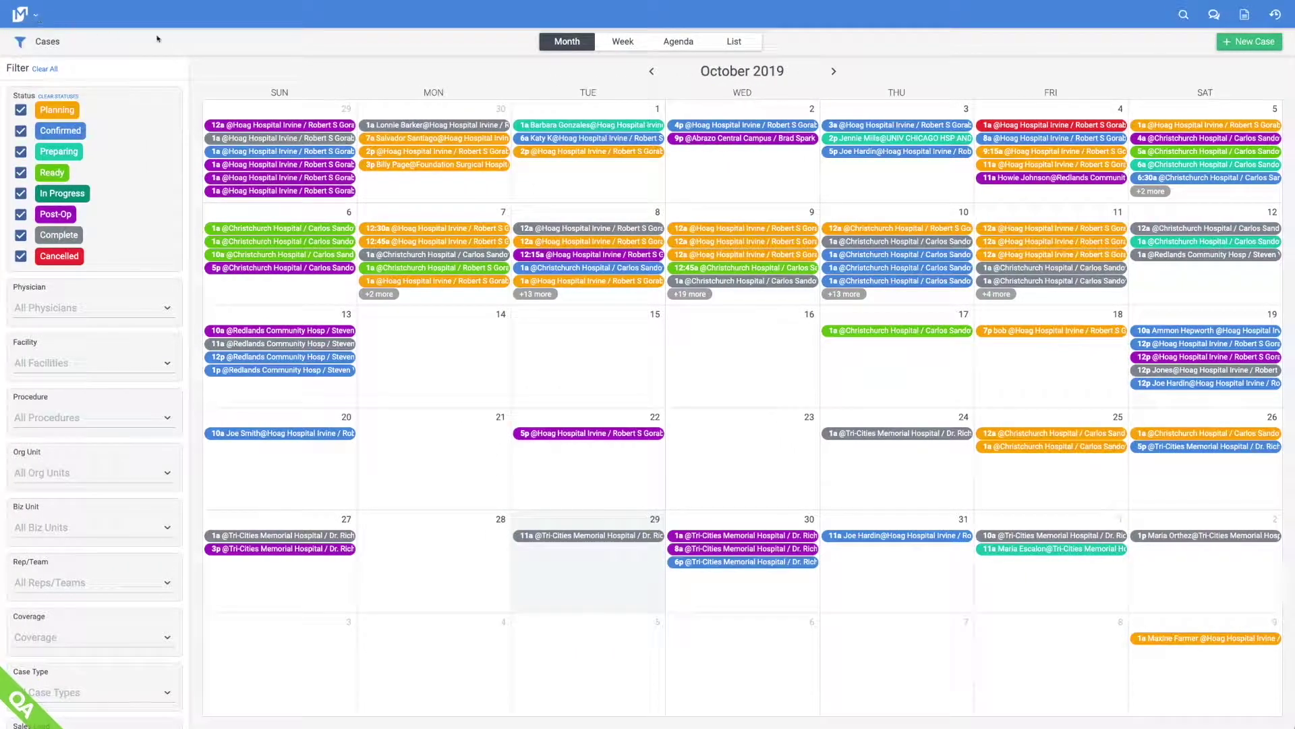
left_click(622, 41)
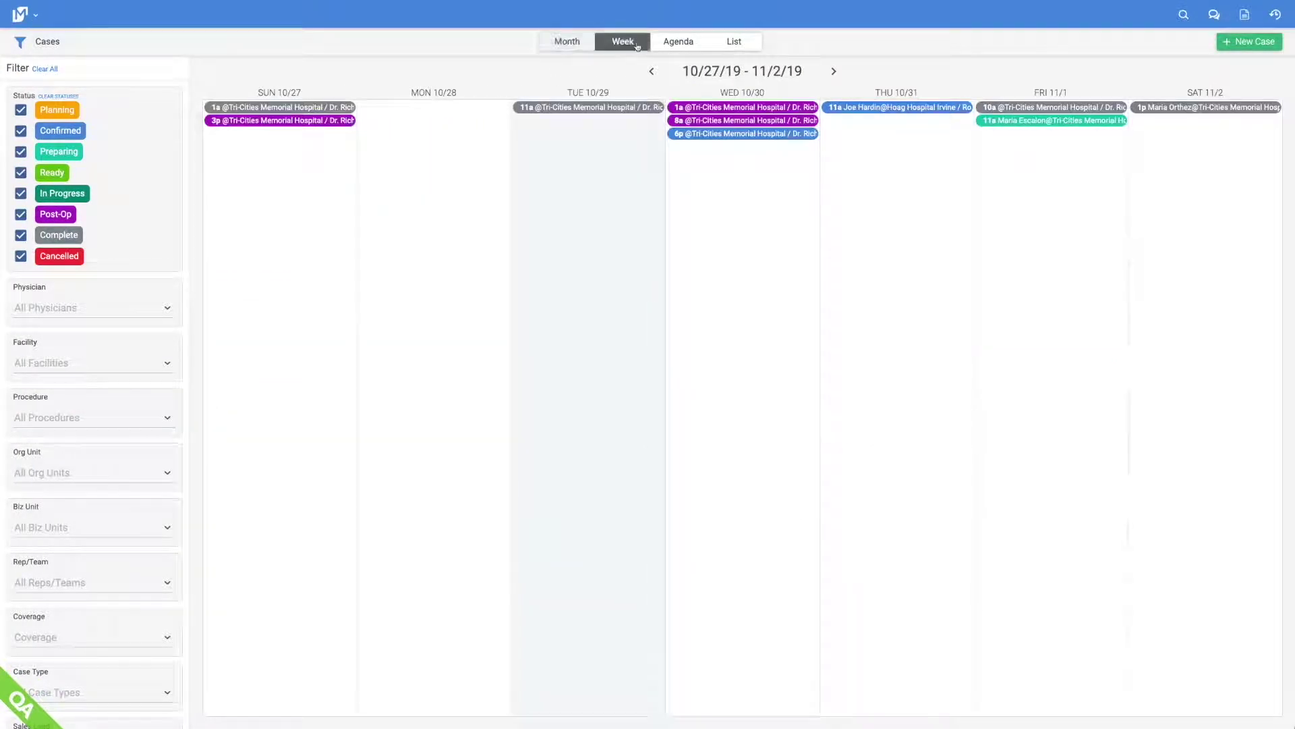
left_click(674, 41)
left_click(722, 42)
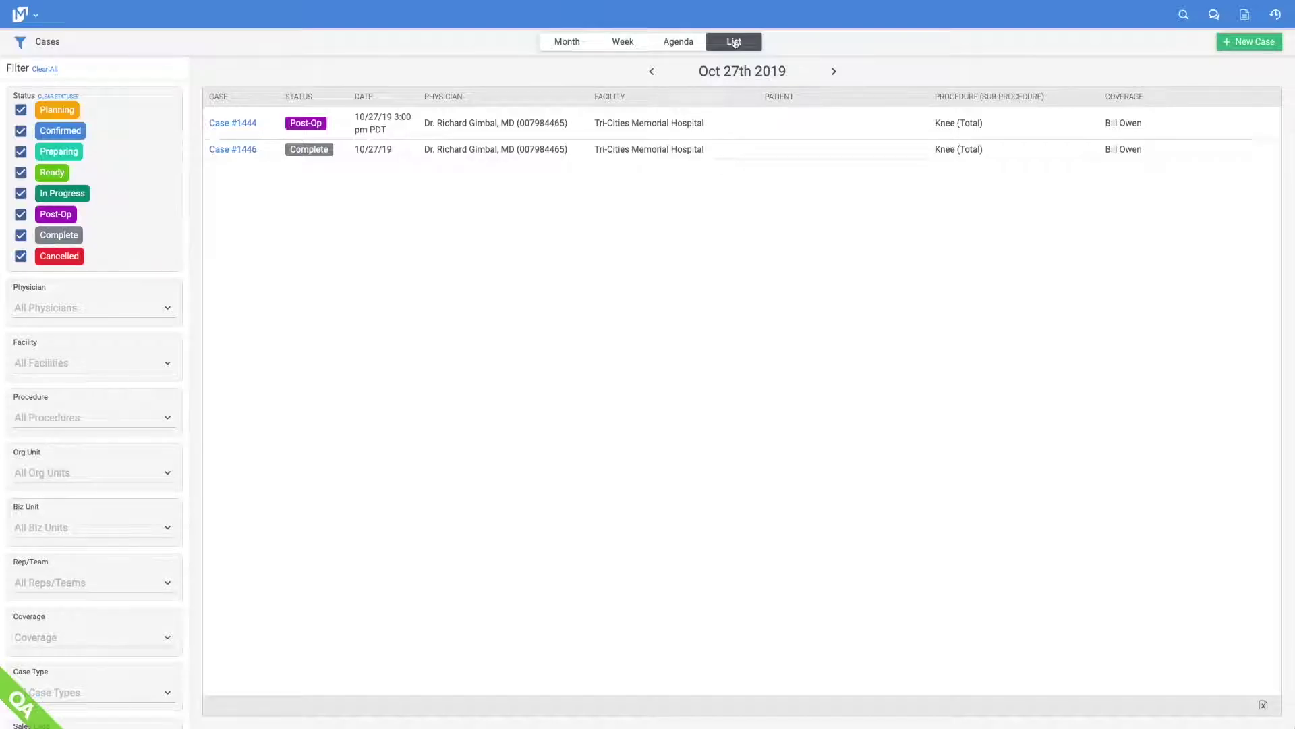
Step: Set the case list's date range to run from 10/27/2019 to 10/31/2019
left_click(734, 46)
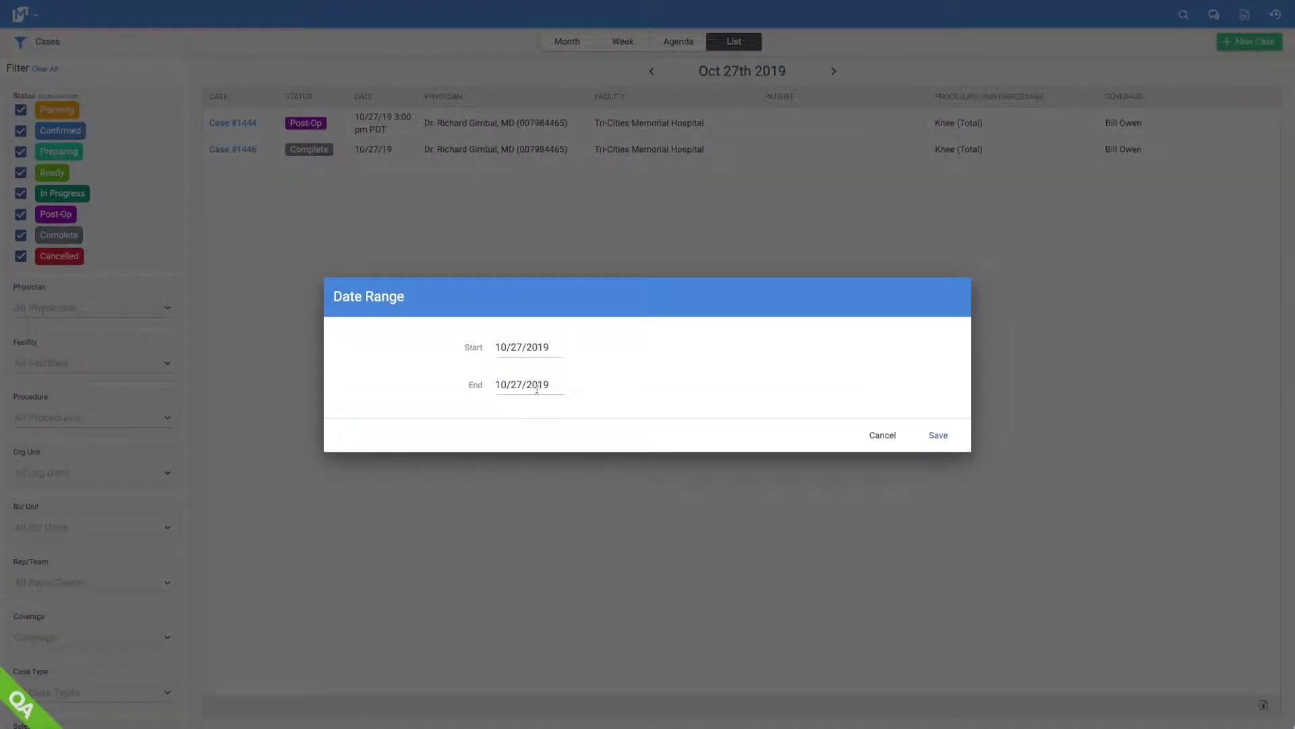
left_click(538, 388)
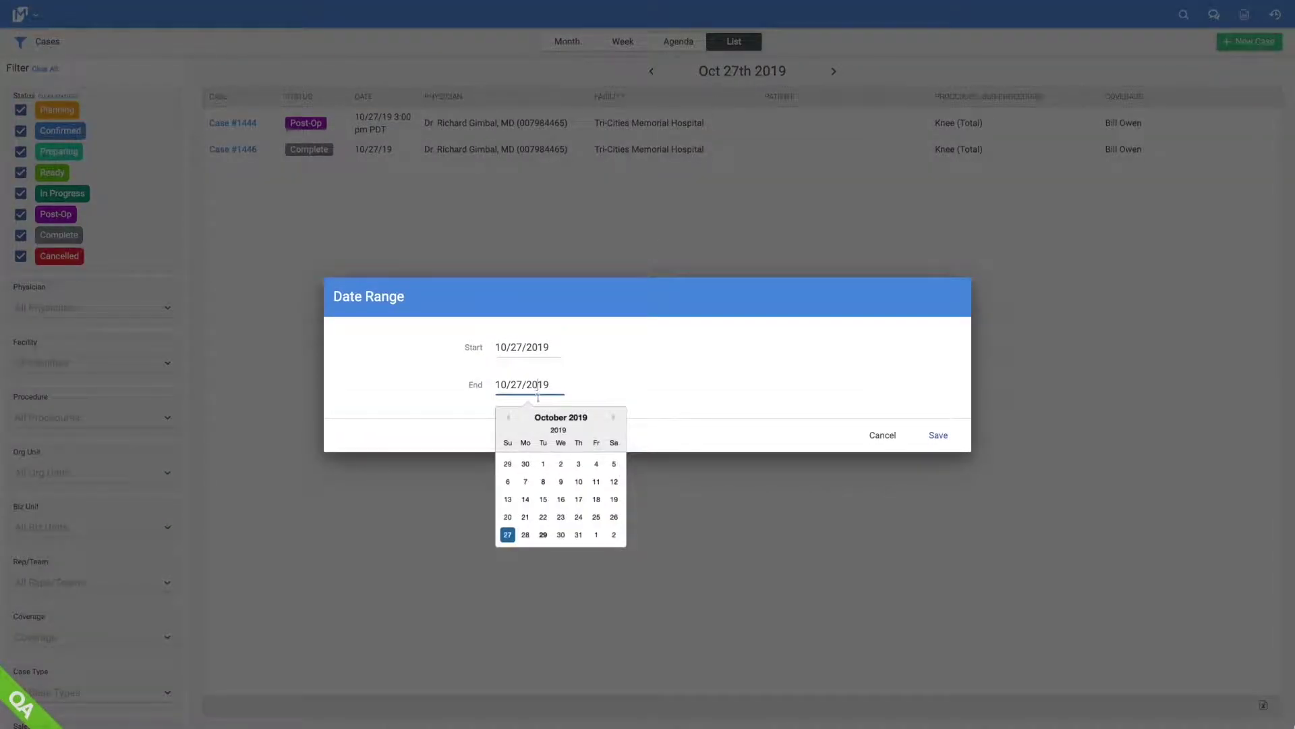
left_click(584, 536)
left_click(937, 436)
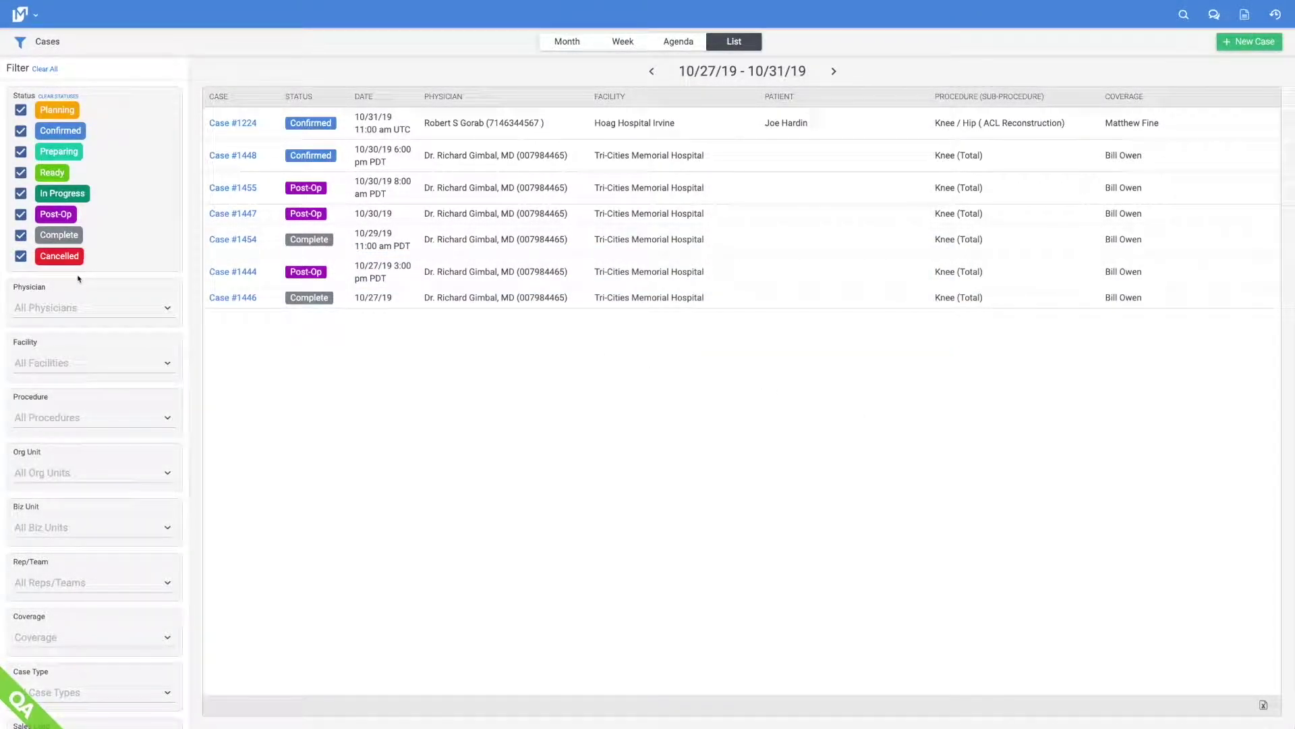
Step: Browse the Physician filter's options and the remaining case filters without selecting any
left_click(73, 302)
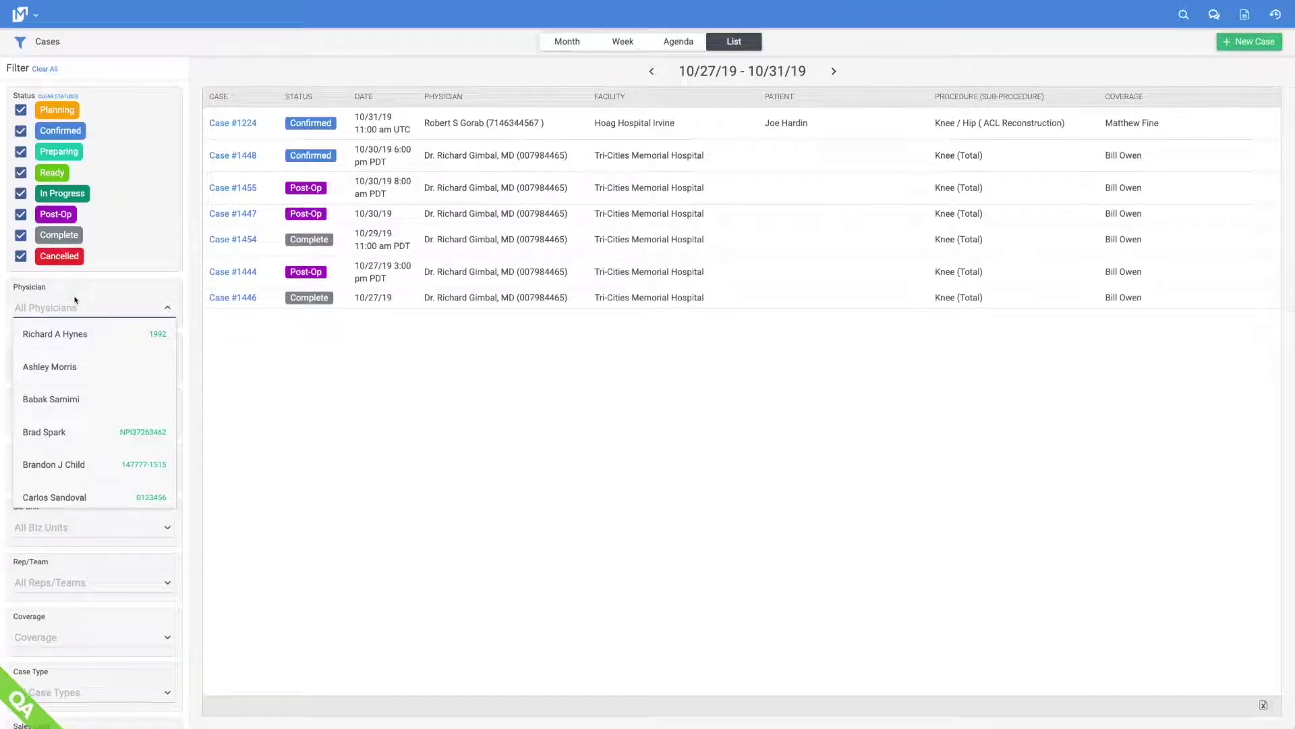
scroll(81, 364, "down", 3)
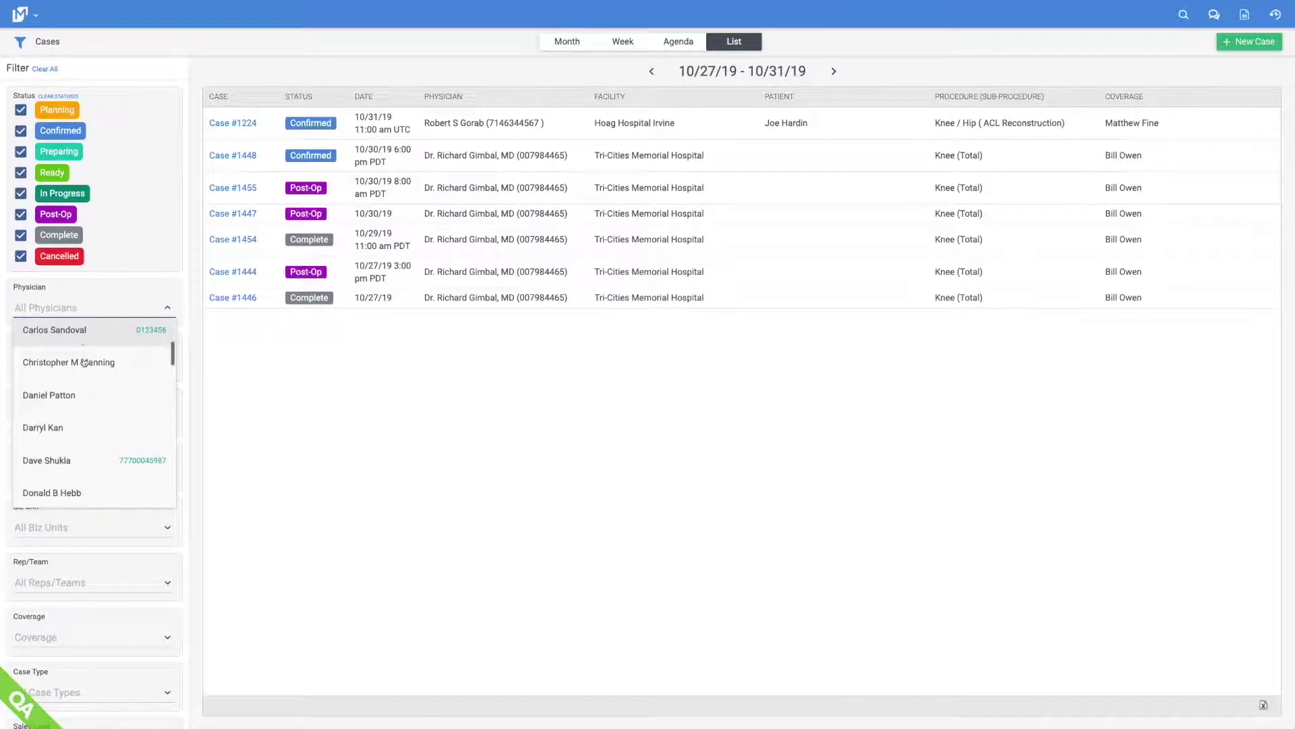
left_click(168, 308)
scroll(154, 320, "down", 3)
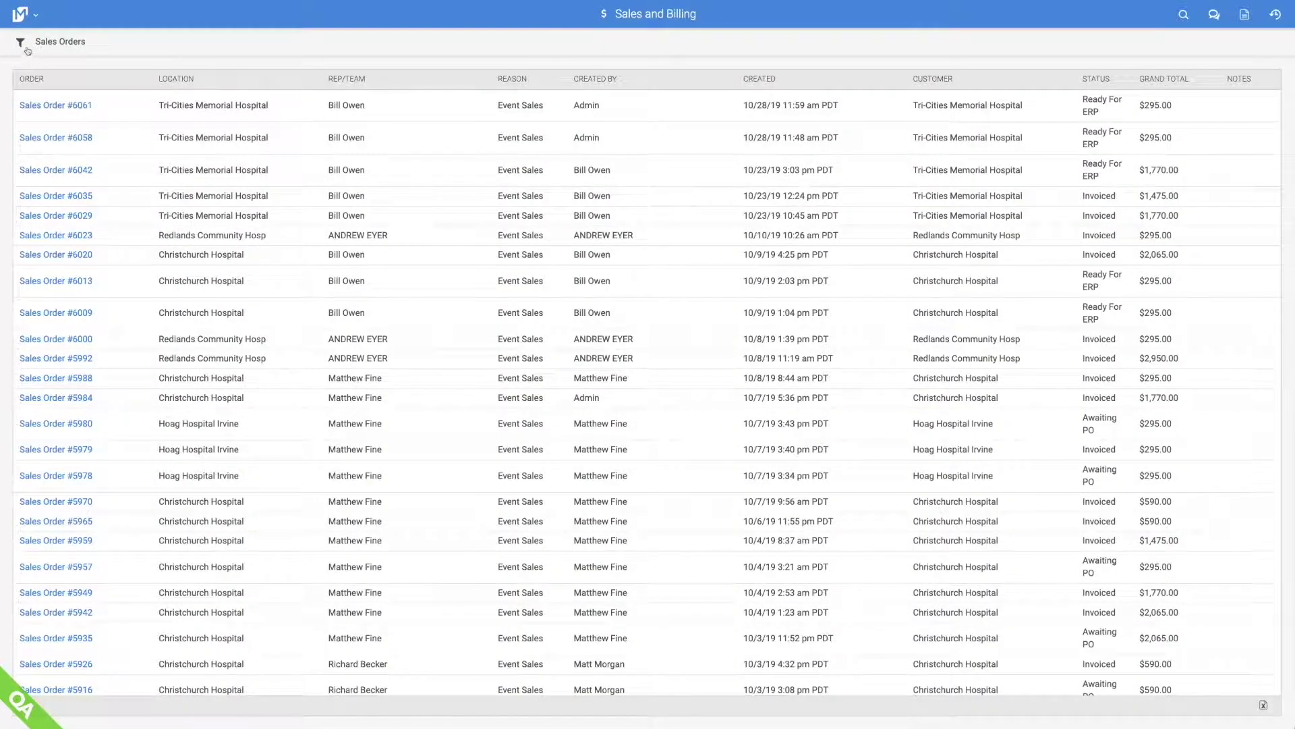
Step: Show the filters for Sales Orders, and go to the inventory Stock Levels page
left_click(20, 42)
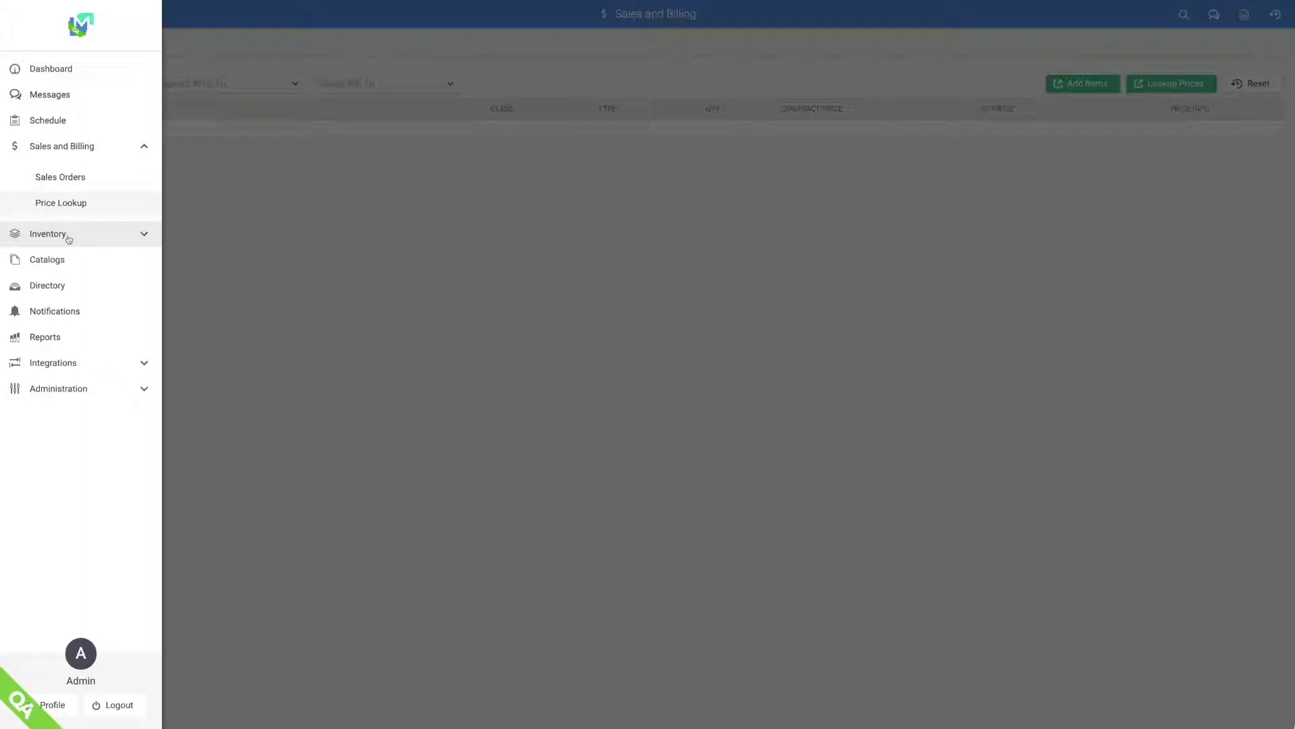
left_click(68, 237)
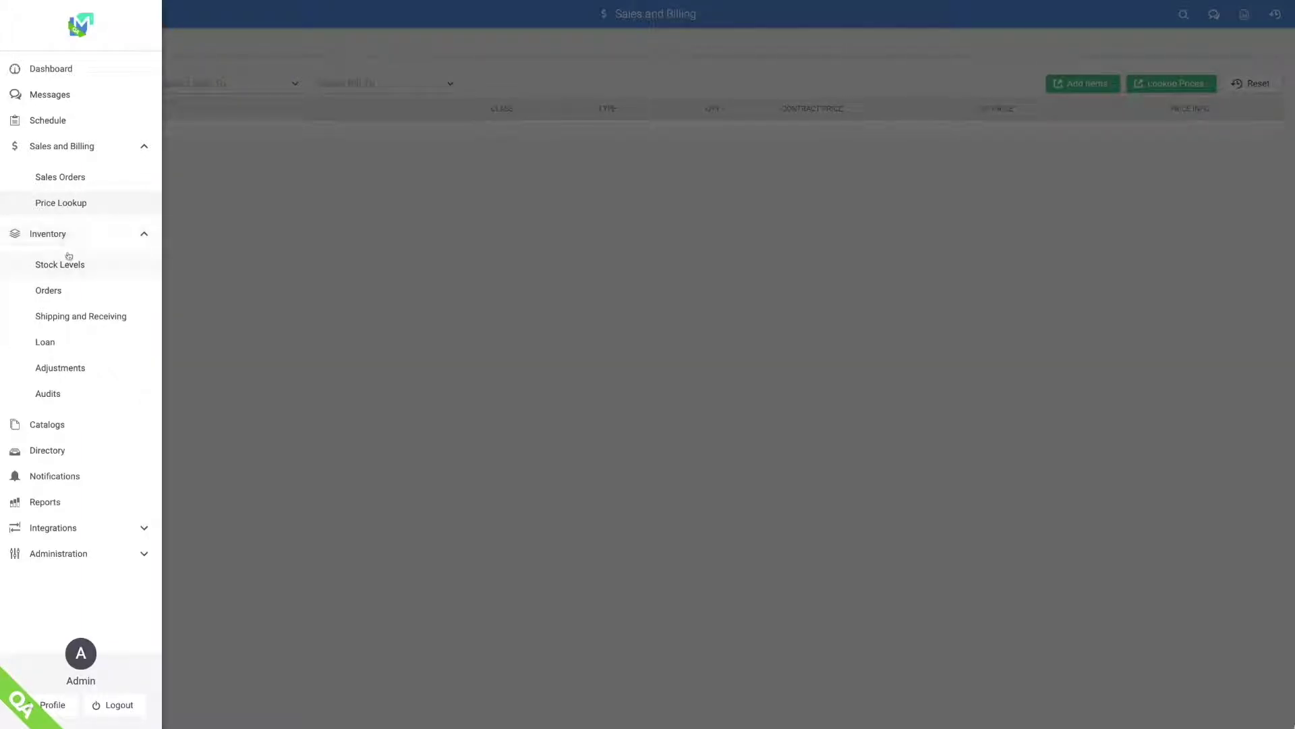
left_click(67, 264)
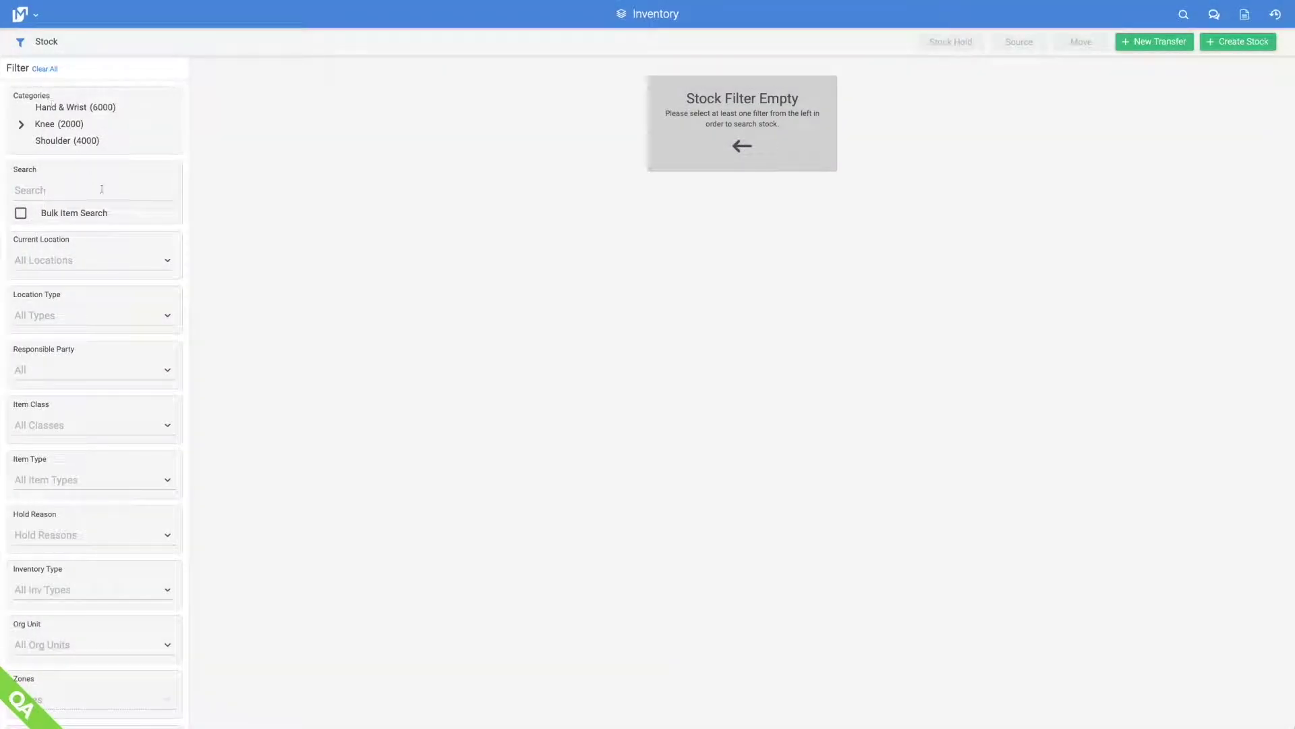
Step: Filter the stock by the EXPIRED expiration status to view the matching items, and clear that filter
scroll(102, 189, "down", 4)
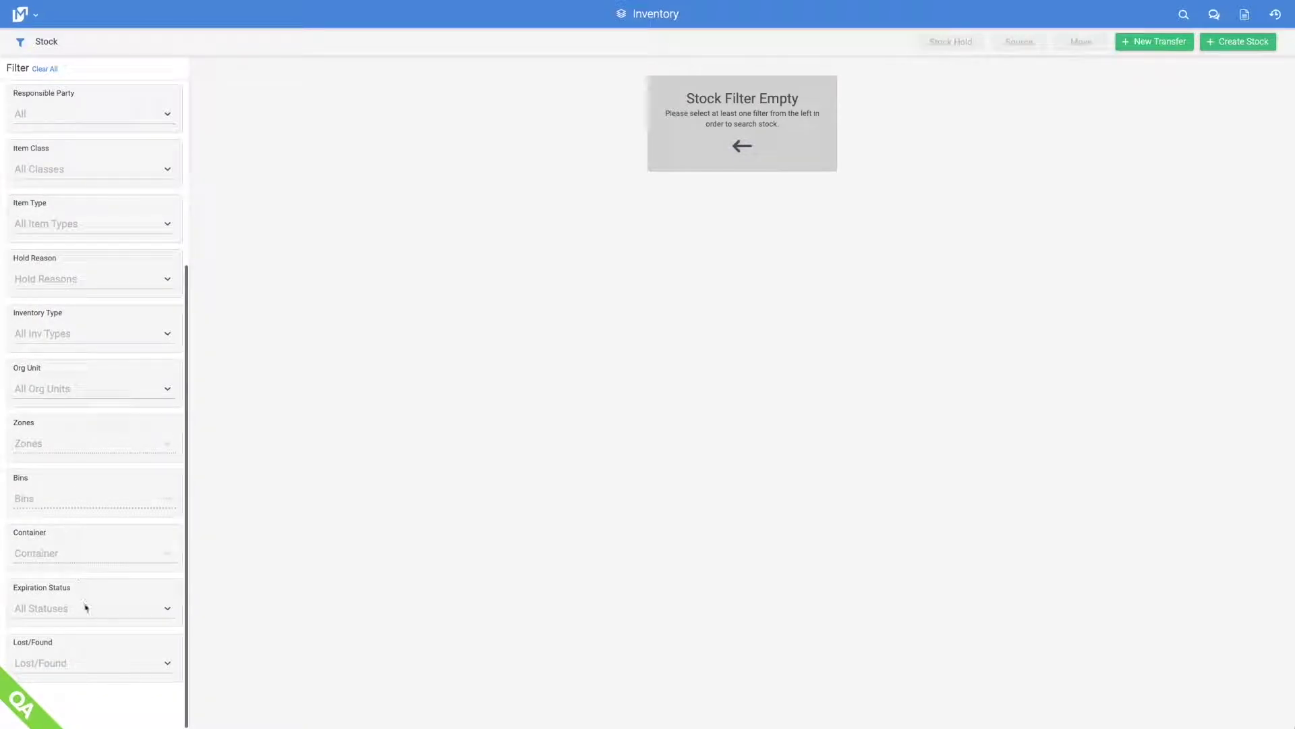
left_click(86, 607)
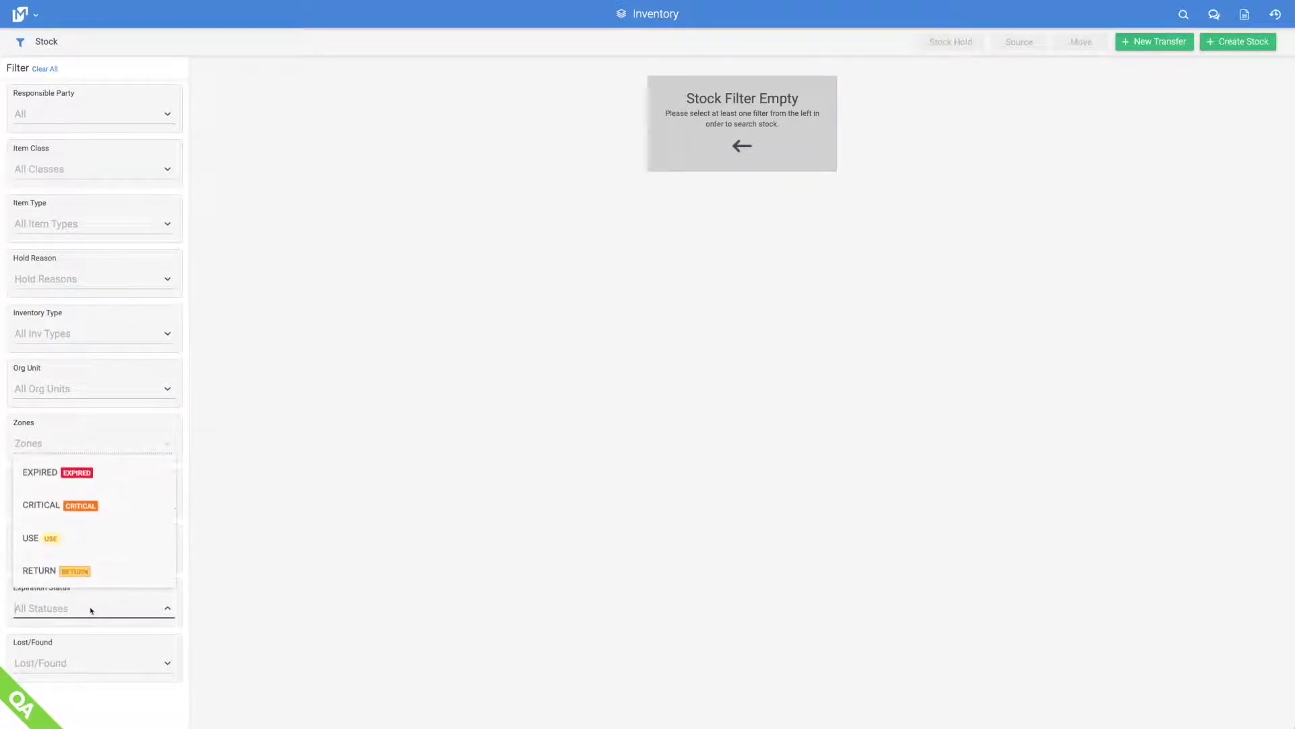
left_click(90, 476)
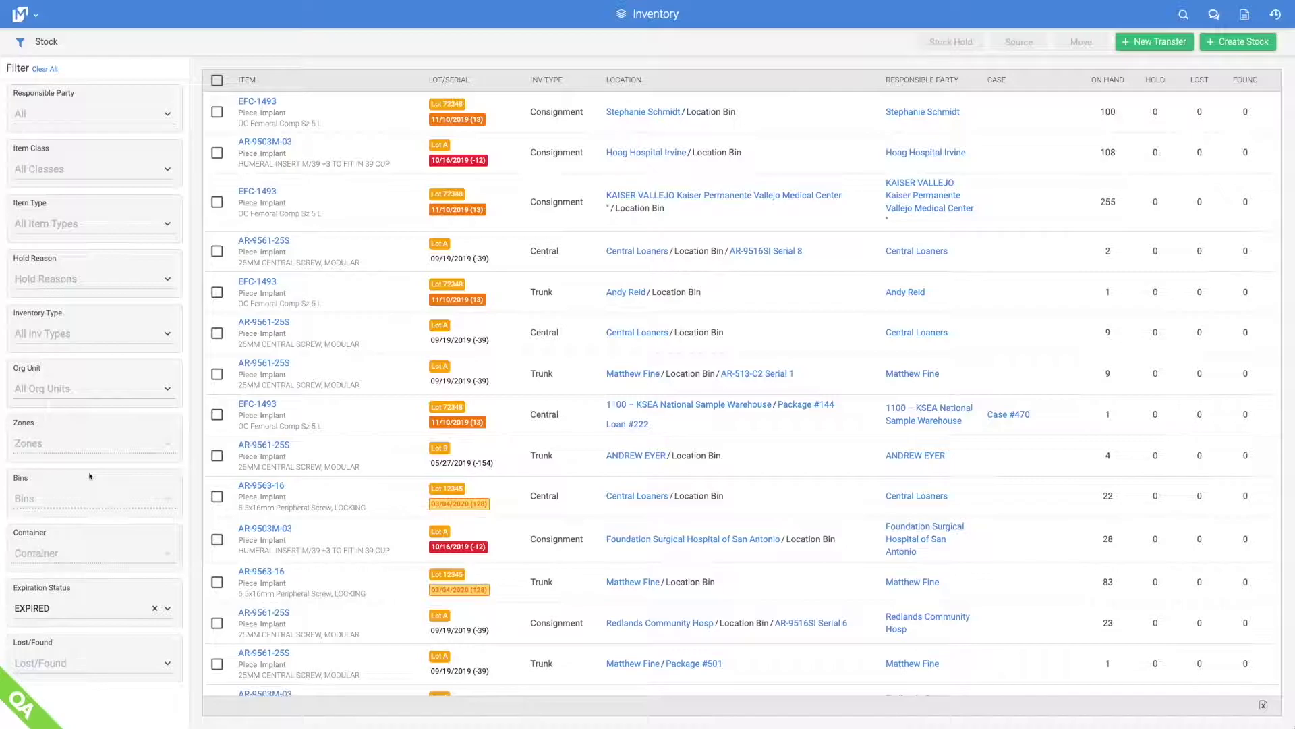
left_click(157, 608)
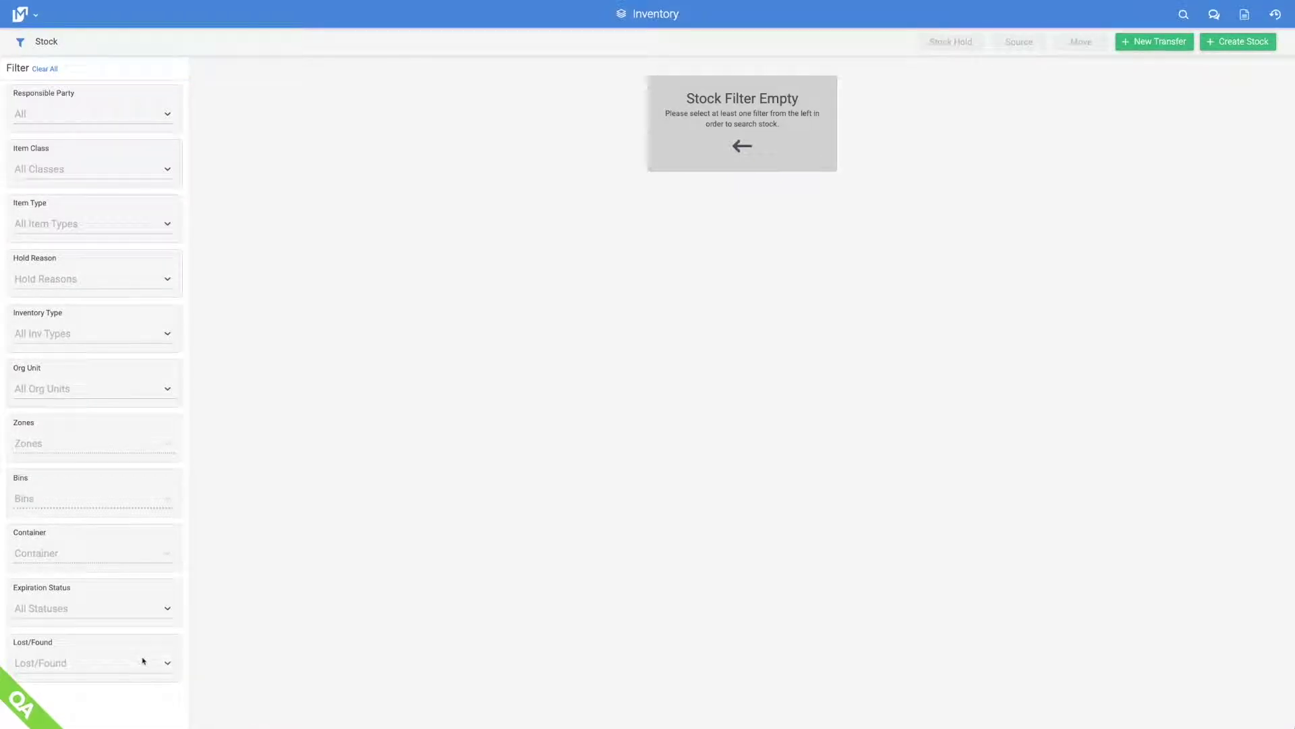
Step: Filter the stock by Lost to view the missing items, and clear the Lost/Found filter
left_click(143, 661)
left_click(113, 603)
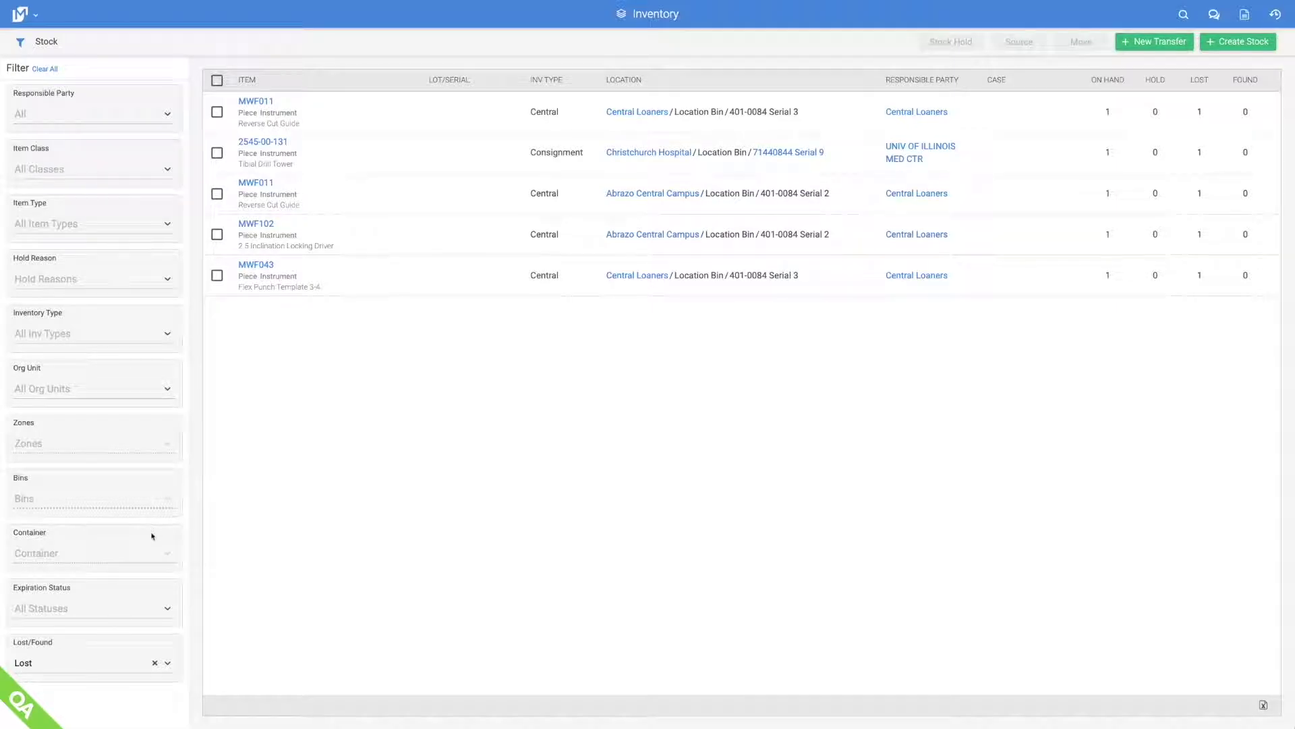
left_click(154, 663)
scroll(130, 486, "up", 3)
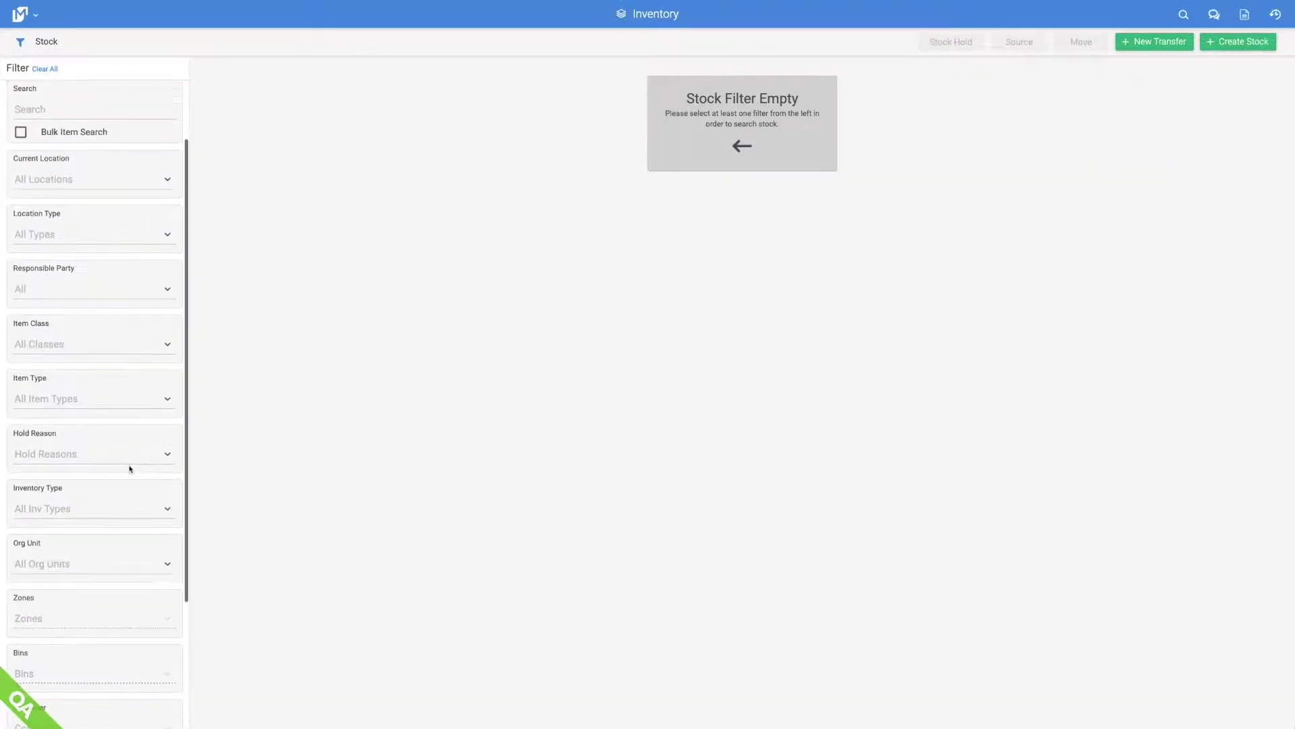
Step: Open the first order listed under inventory Orders and view its History
left_click(20, 15)
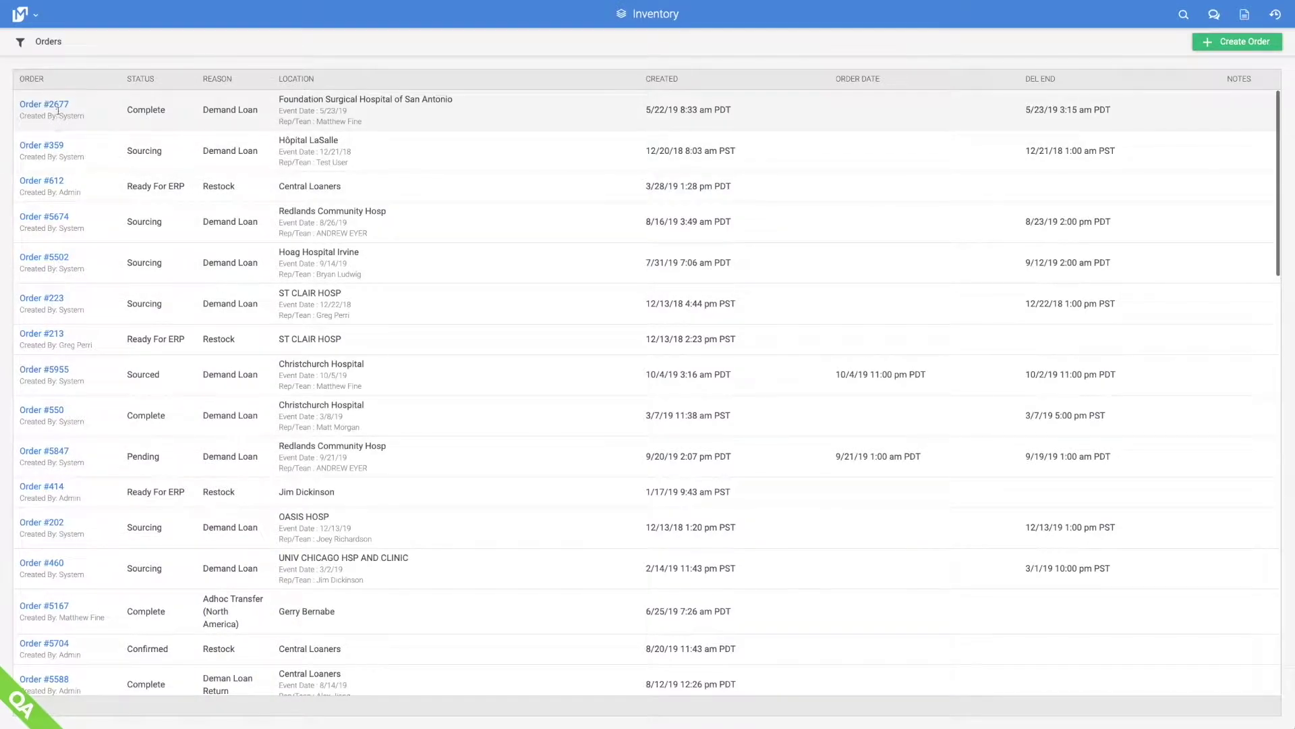
left_click(57, 107)
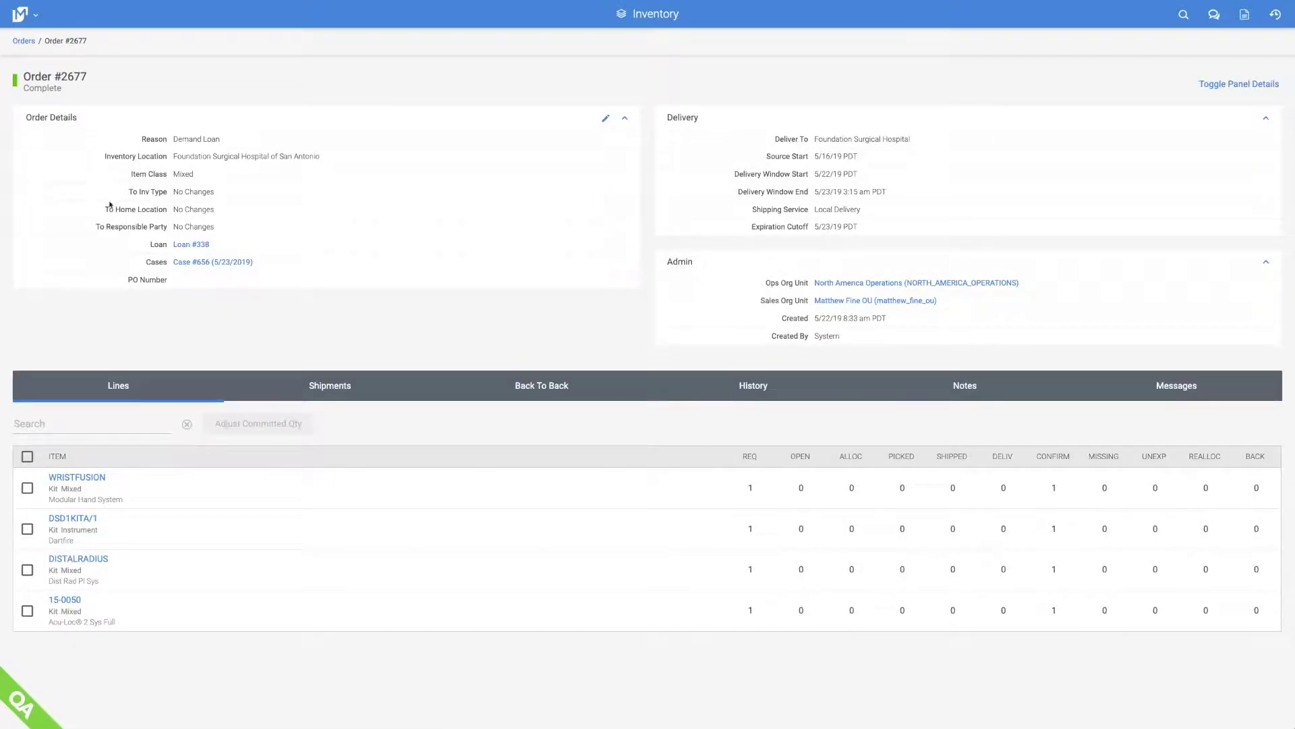
left_click(737, 388)
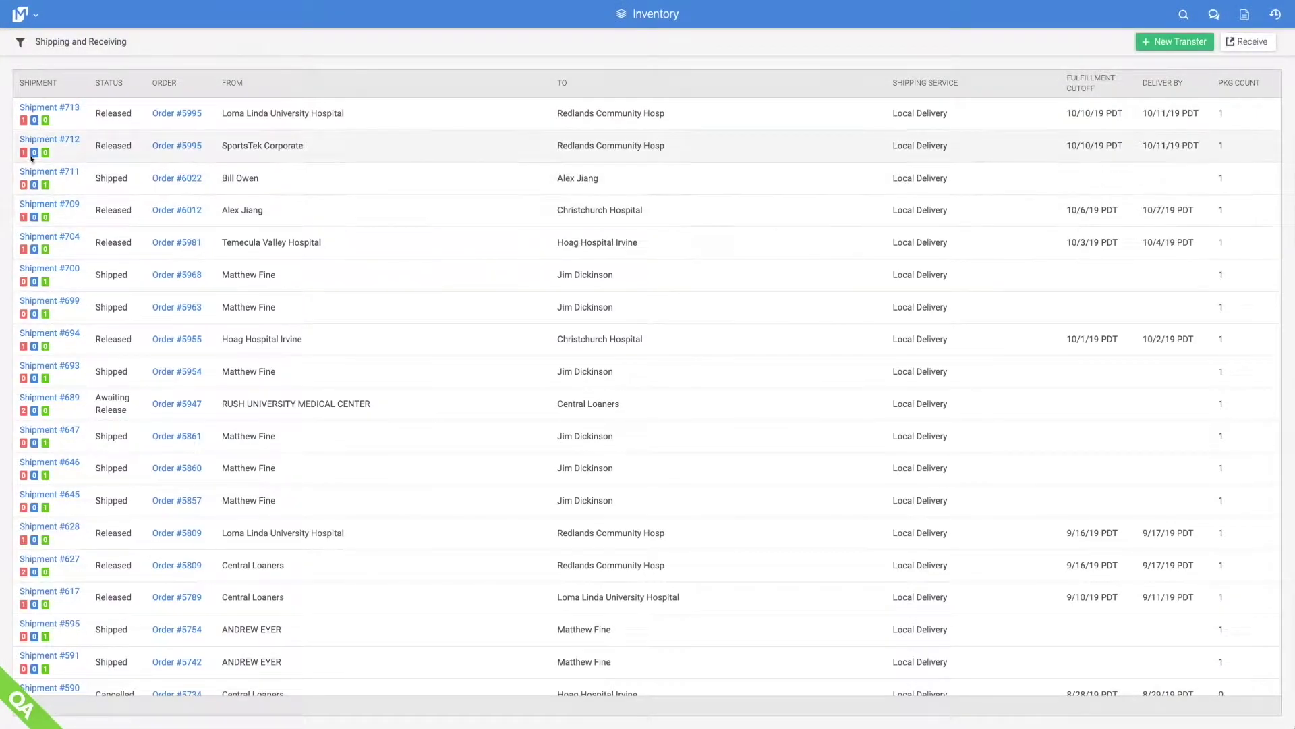
Step: View the inventory Loan list, and filter the inventory Adjustments by item 10100000
left_click(25, 19)
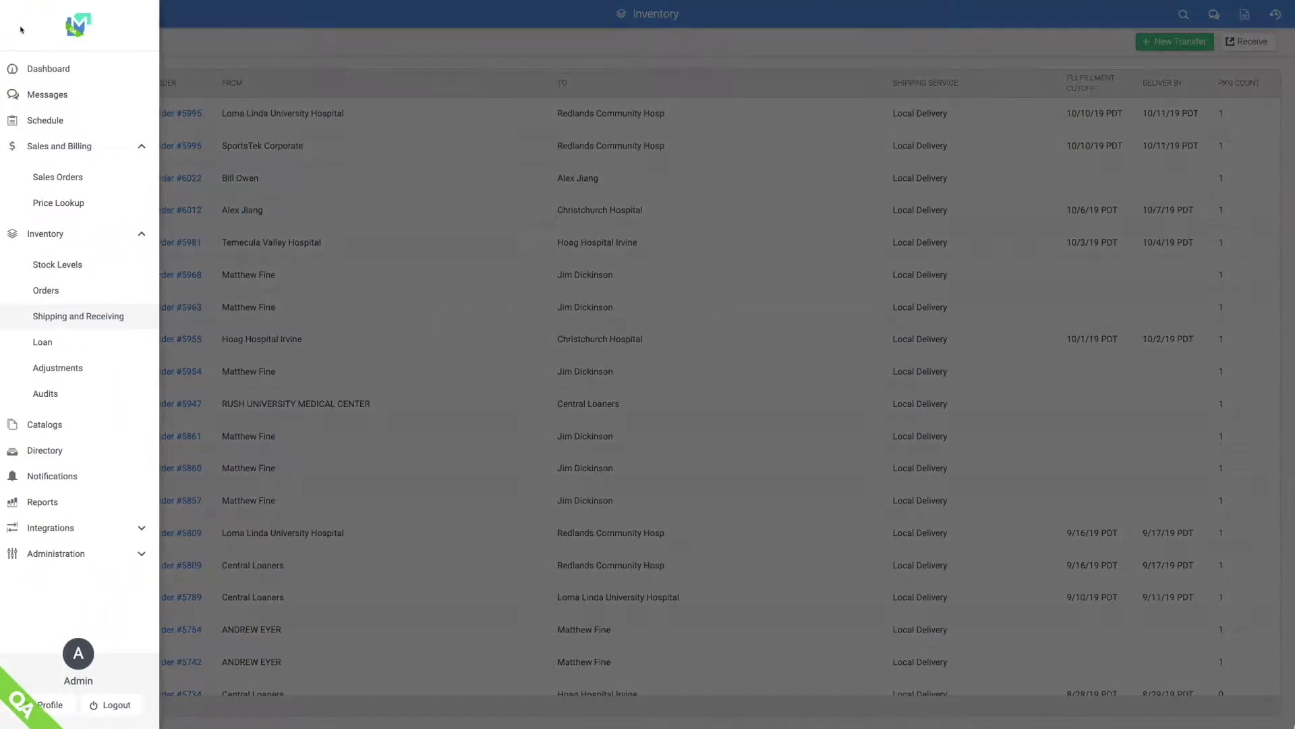
left_click(42, 342)
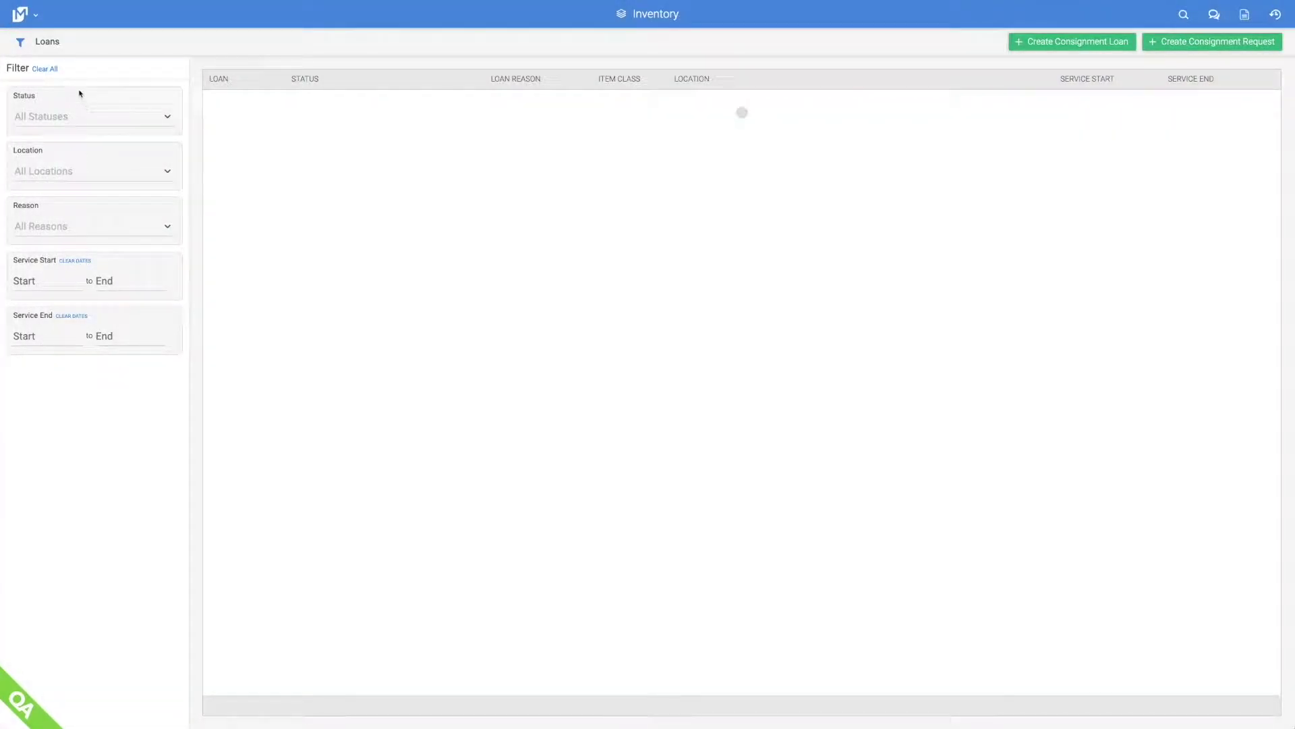
left_click(28, 17)
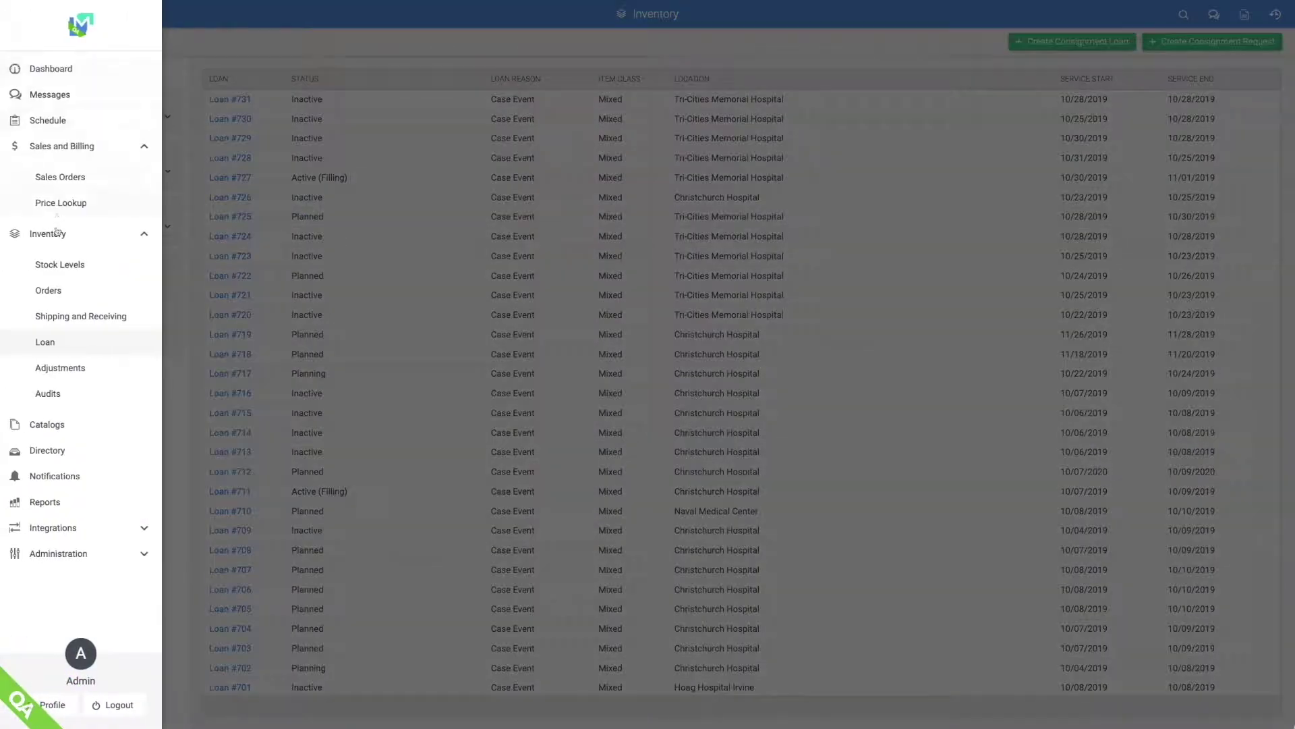
left_click(48, 368)
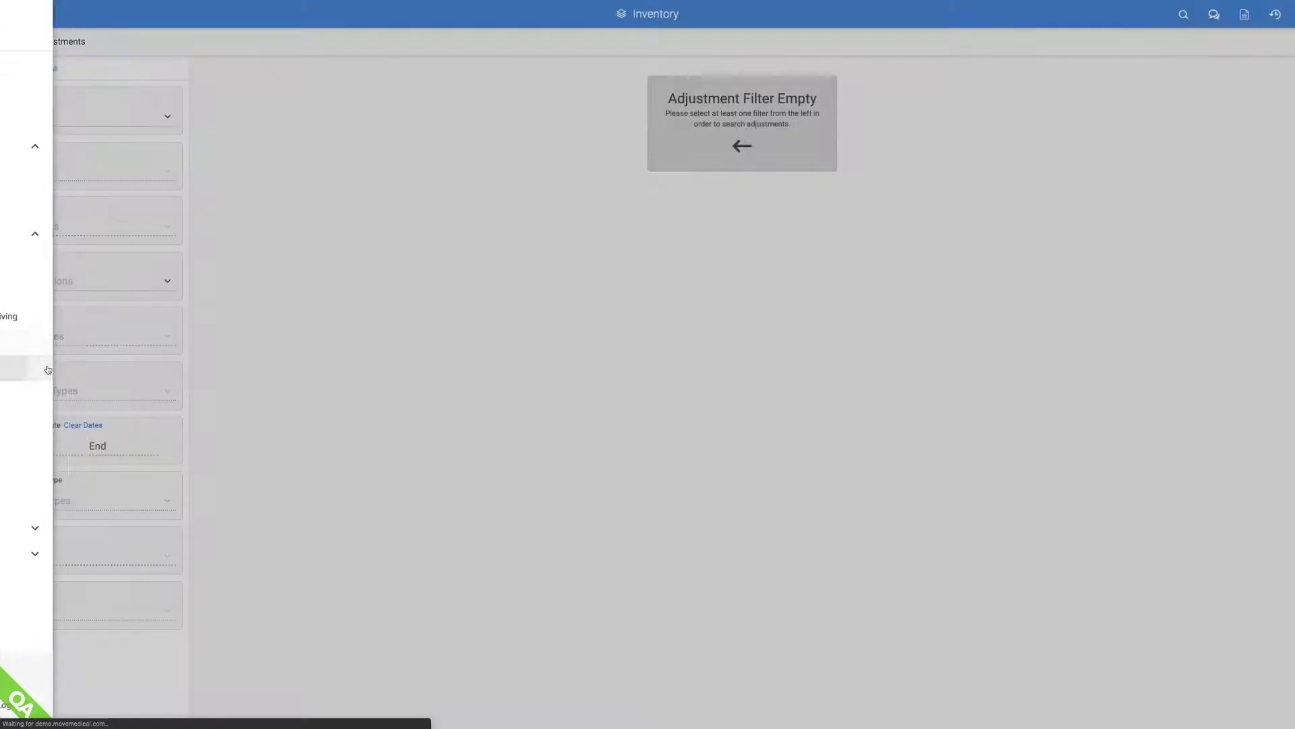
left_click(48, 118)
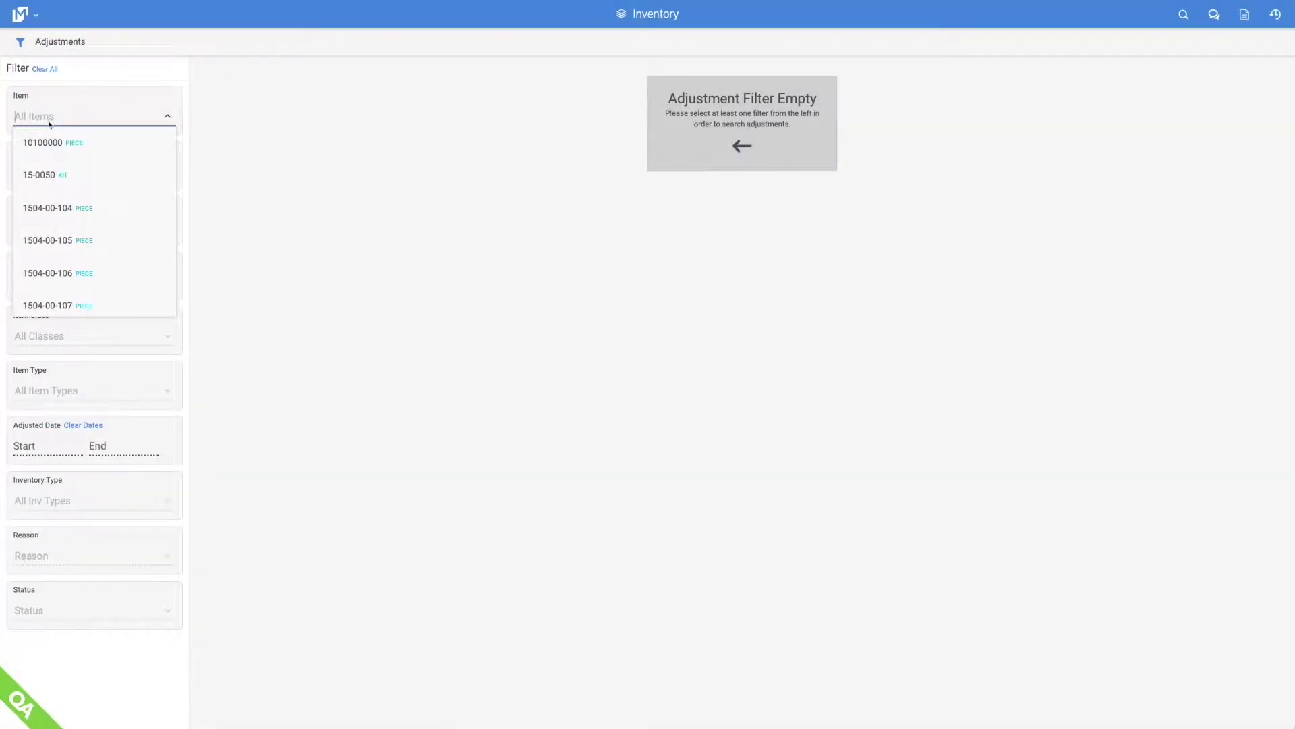
left_click(48, 139)
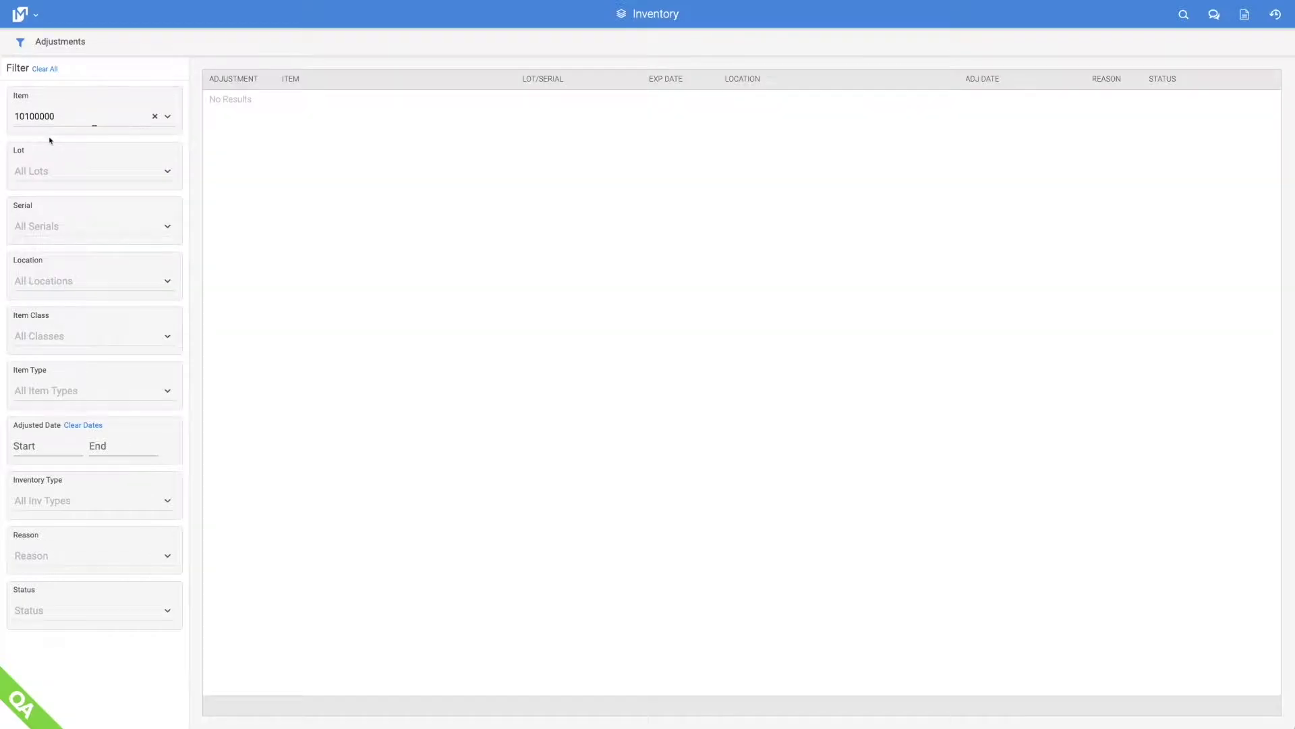
Step: Export the Audit Output PDF for the first audit listed under inventory Audits and open the downloaded file
left_click(23, 17)
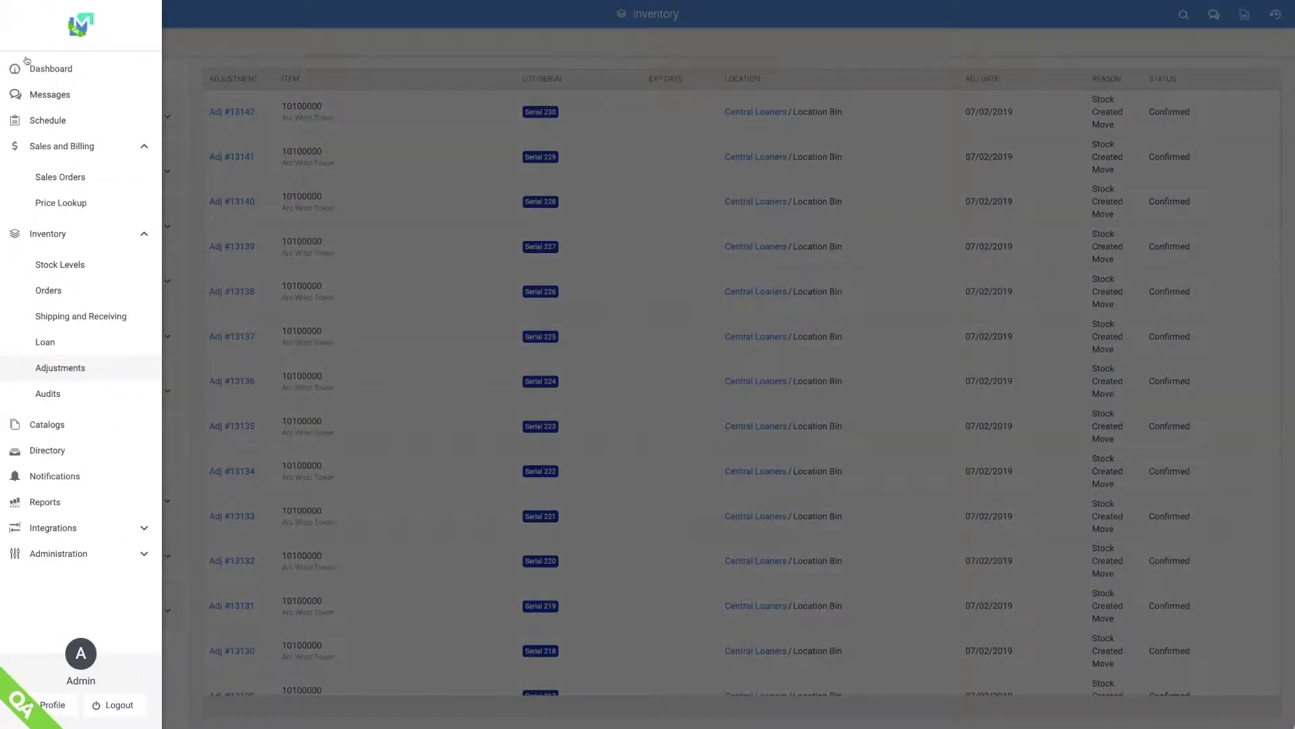
left_click(49, 393)
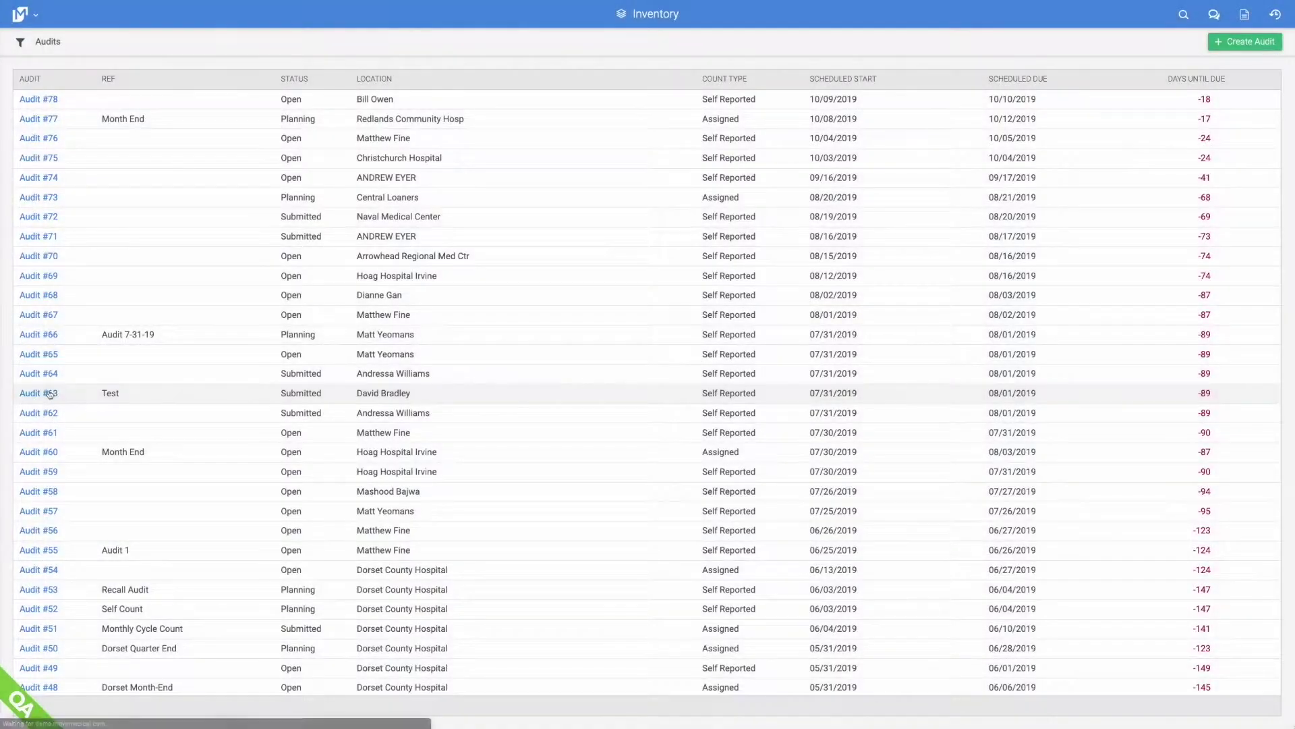
left_click(44, 101)
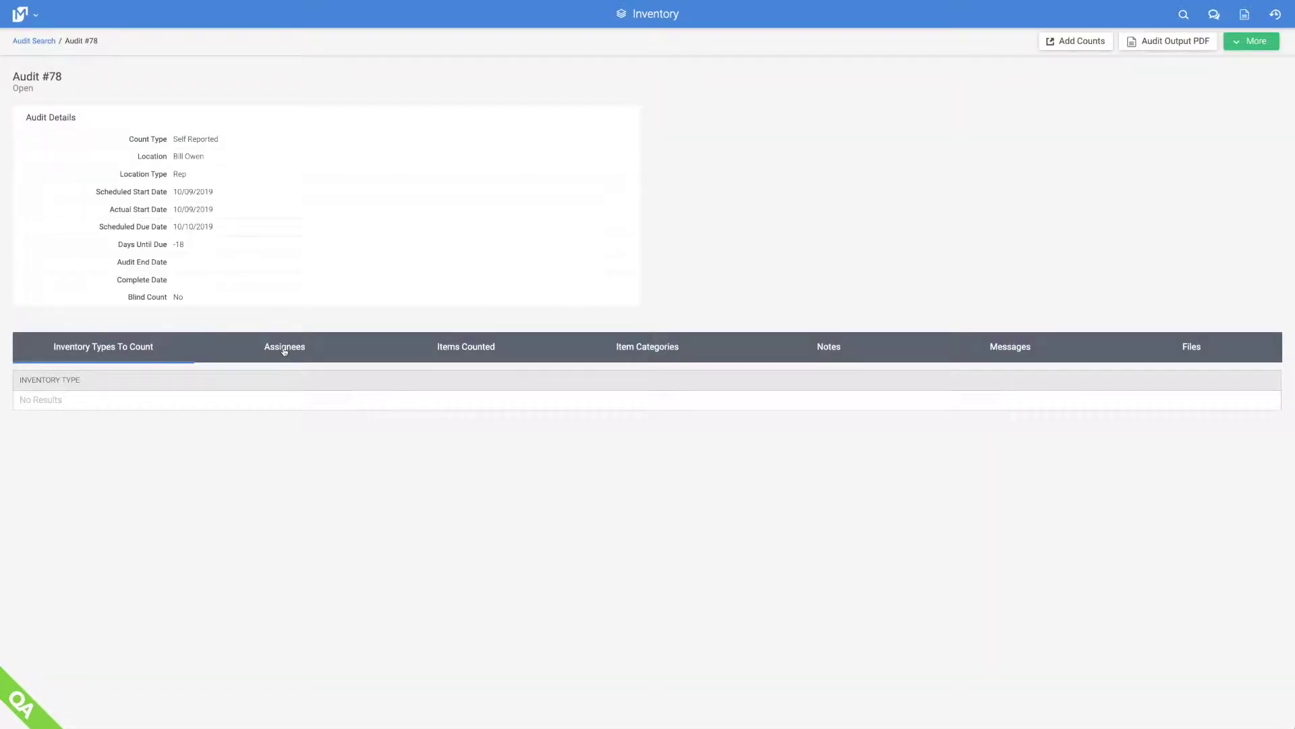
left_click(1151, 44)
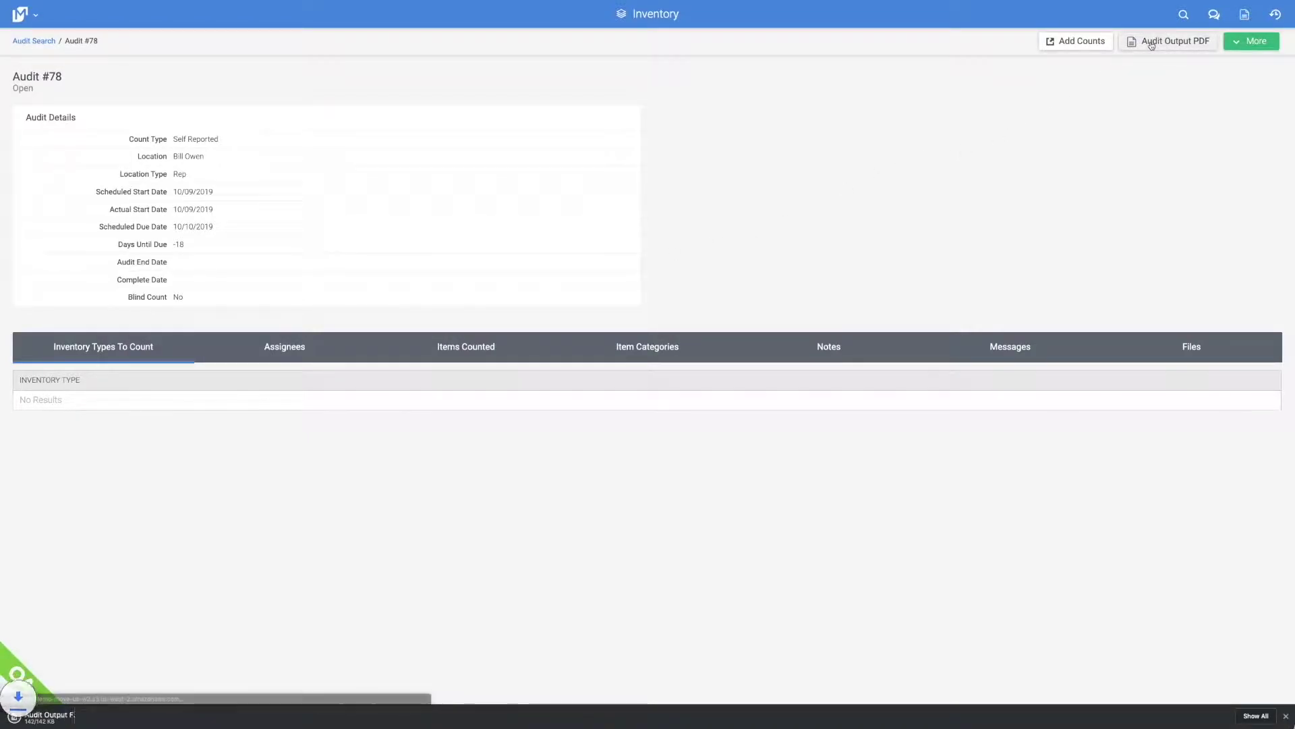
left_click(54, 716)
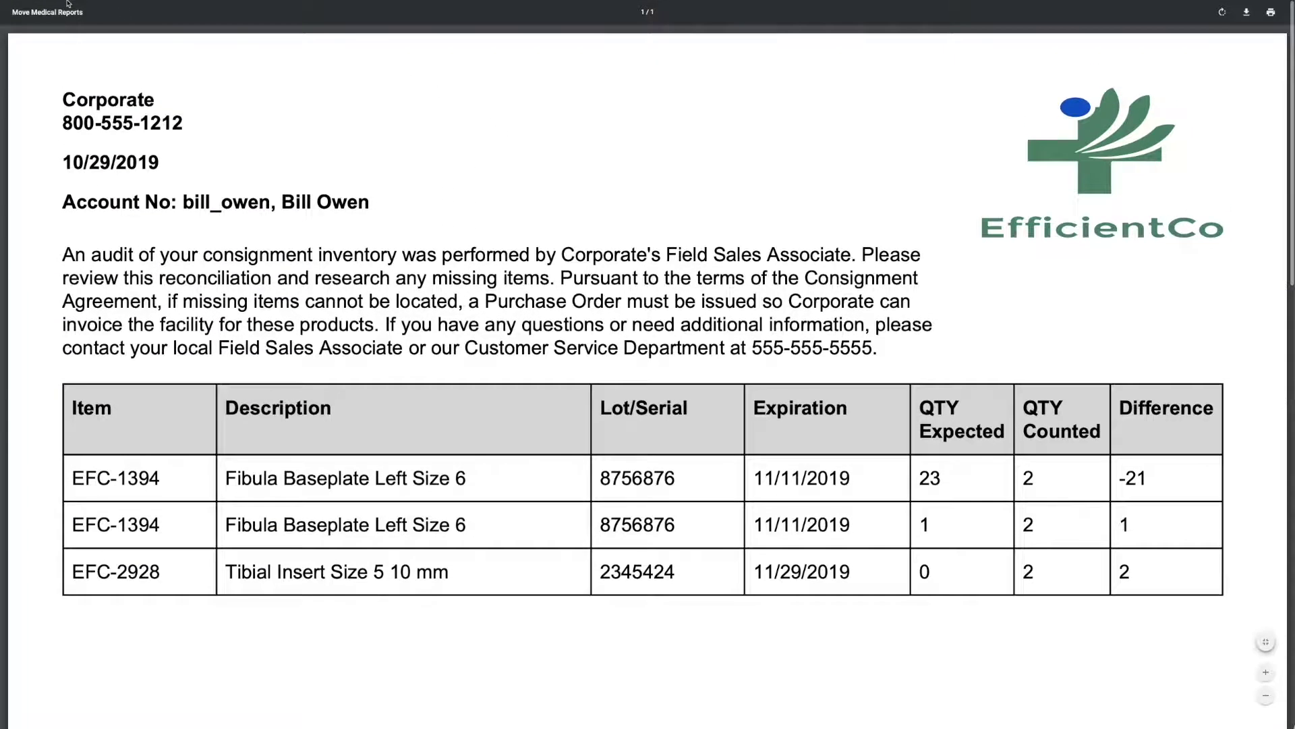
Step: Open the Catalogs module, view the blank form for creating a Bundle, and cancel it
left_click(31, 18)
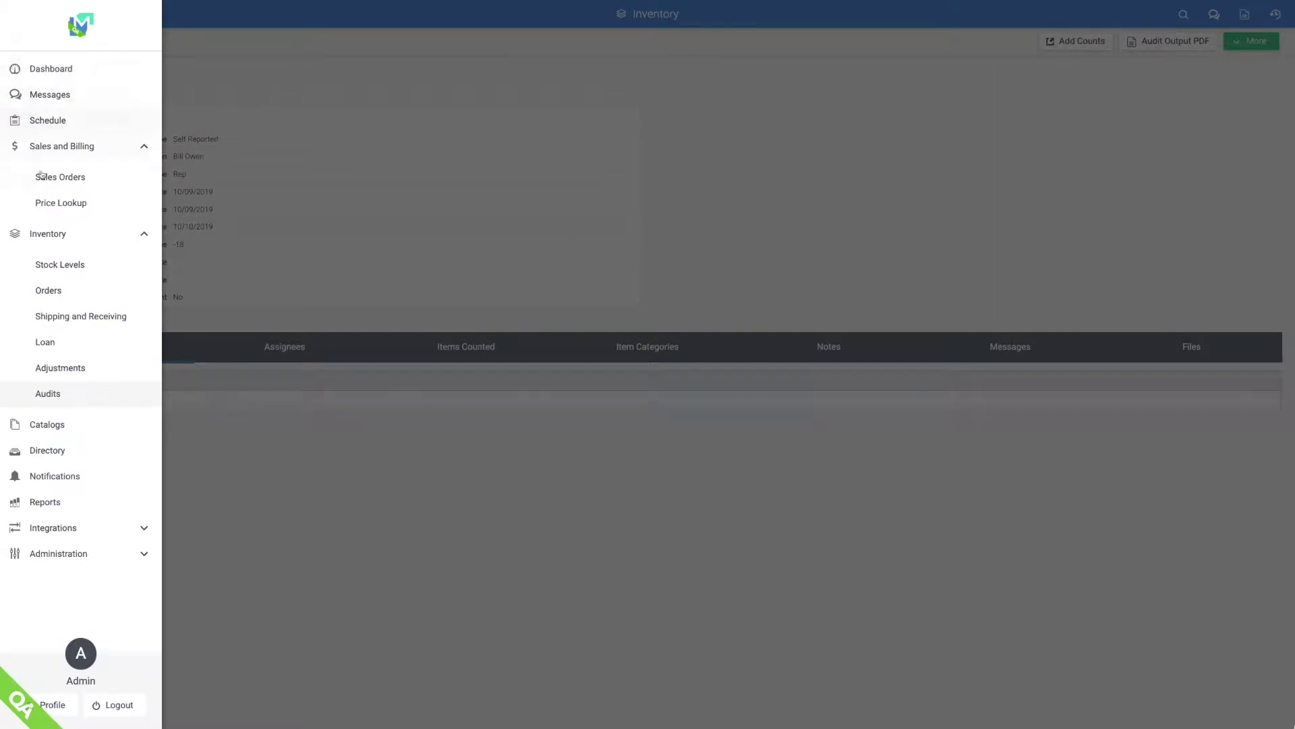
left_click(52, 424)
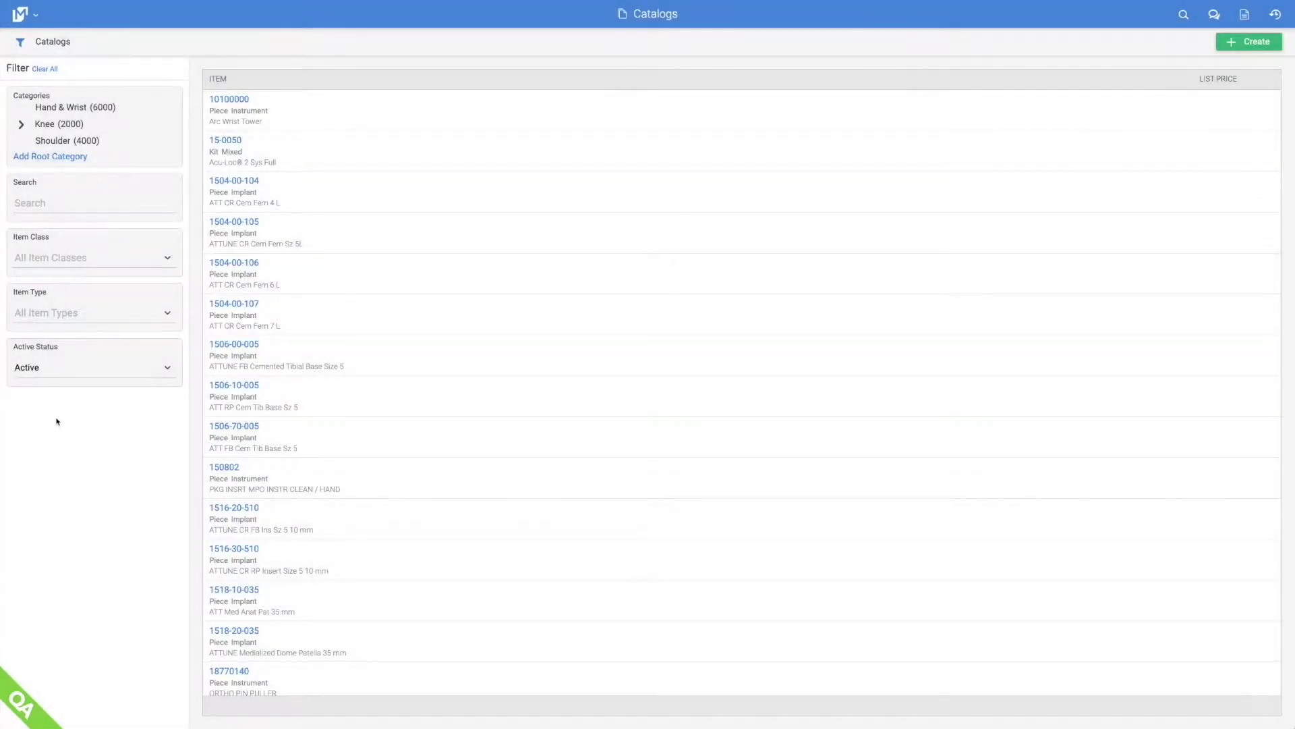
left_click(1252, 42)
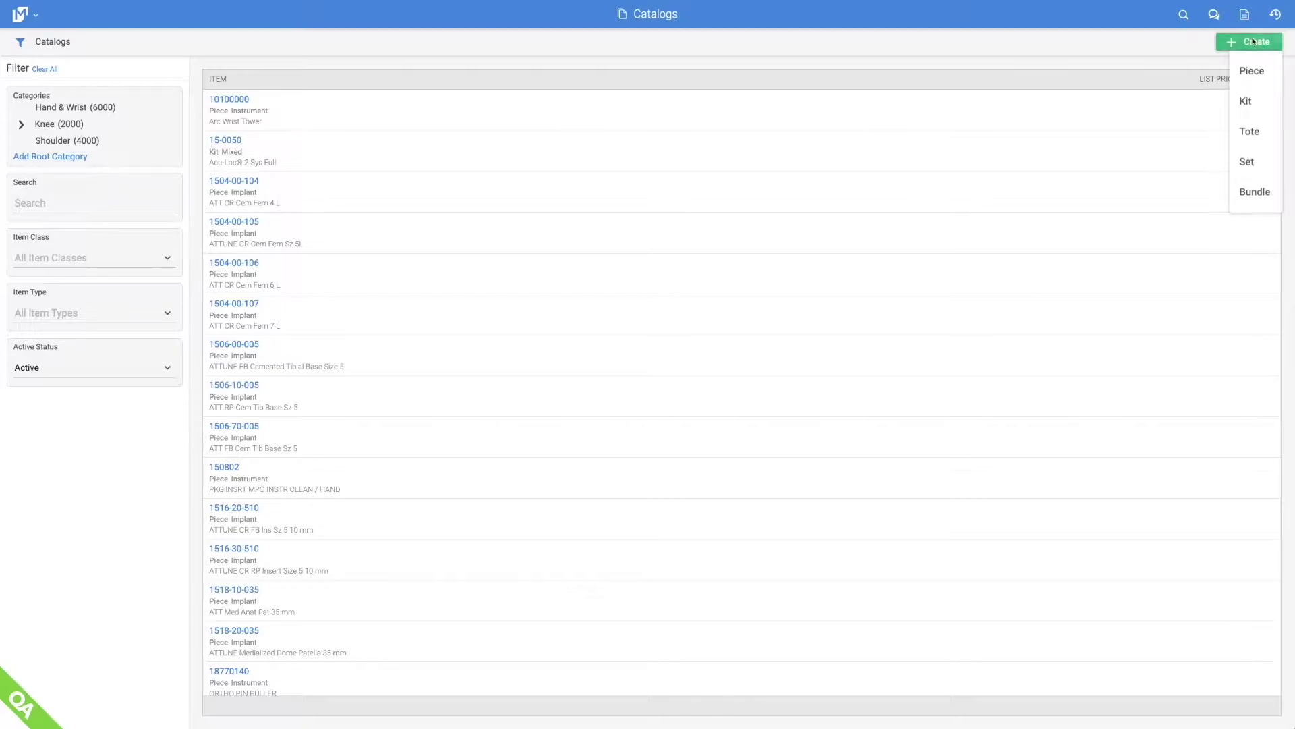
left_click(1246, 190)
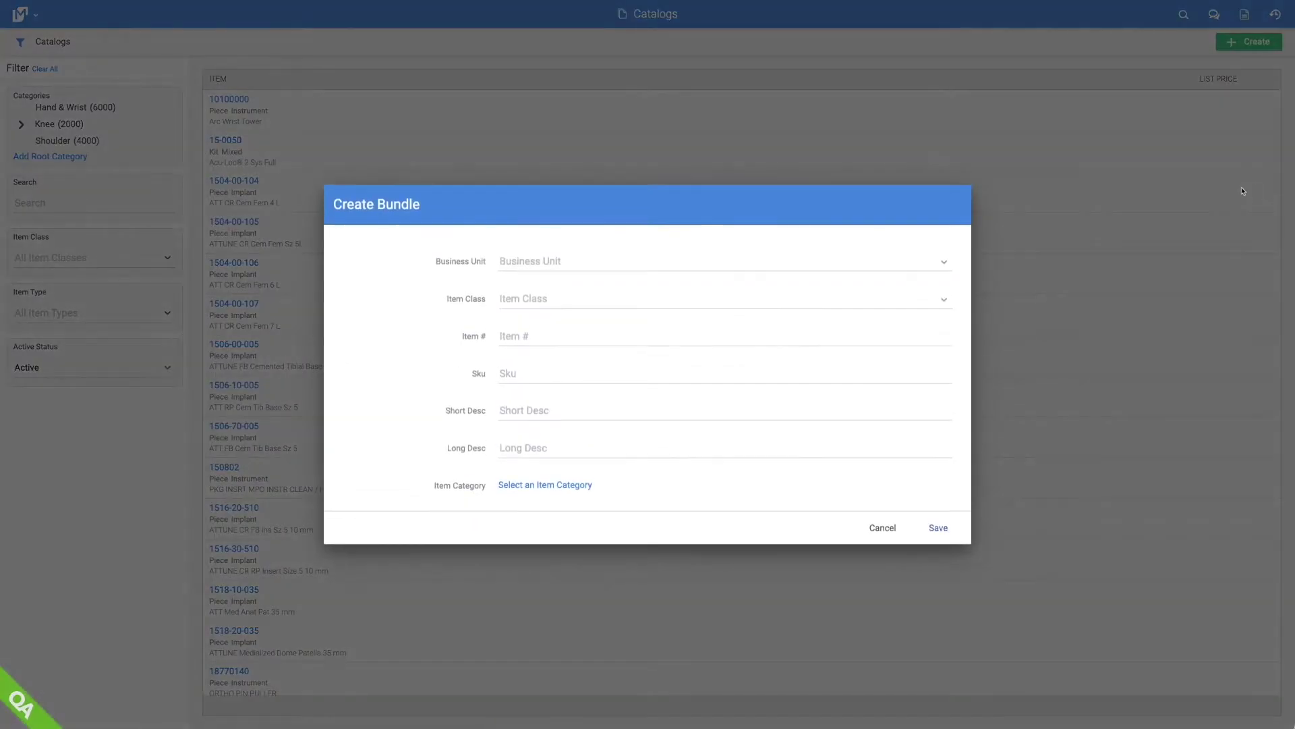
left_click(882, 527)
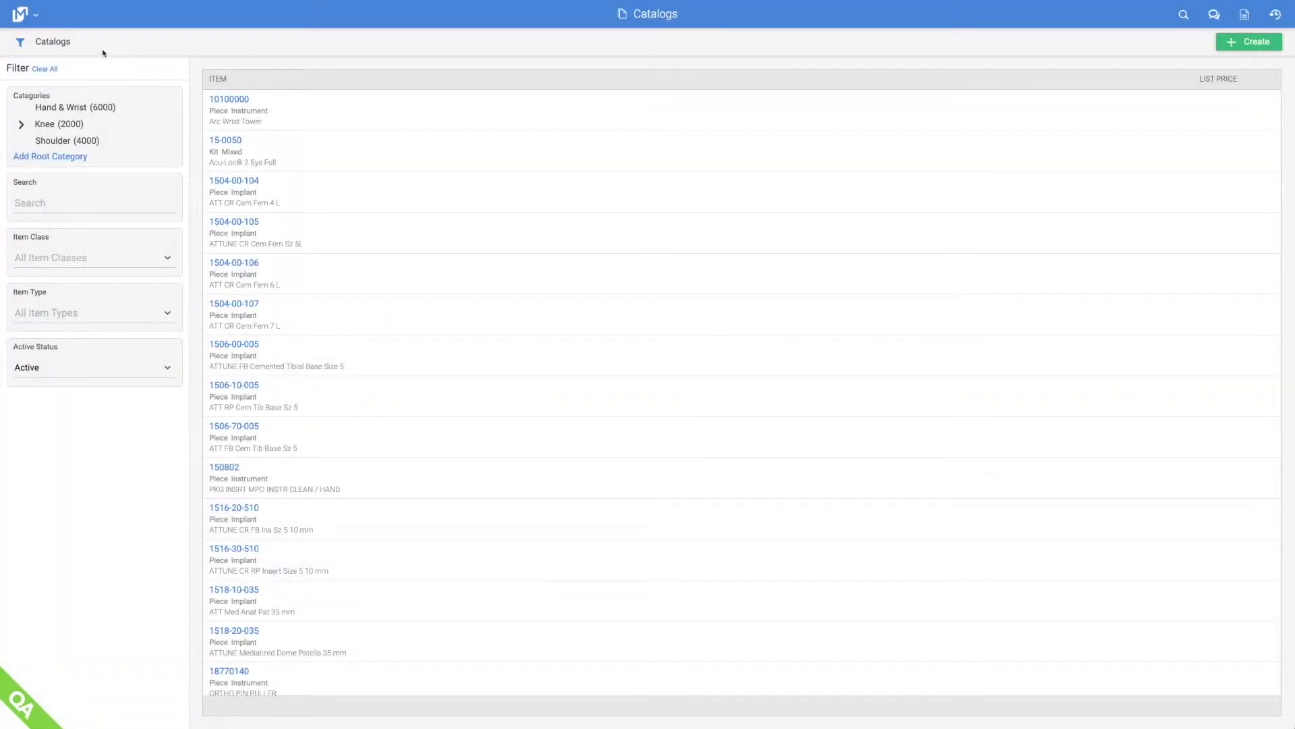
Step: Open the Directory, view its Org Unit Tree, and return to the directory search
left_click(22, 15)
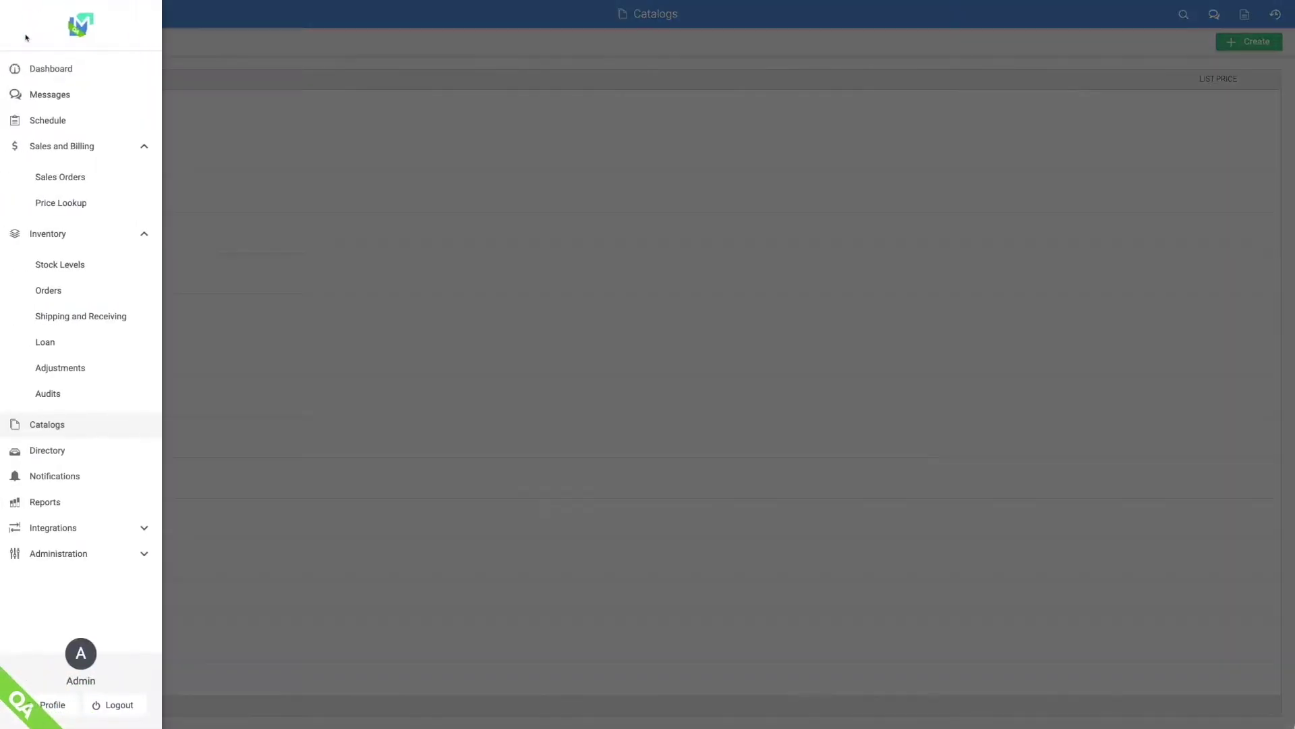
left_click(47, 448)
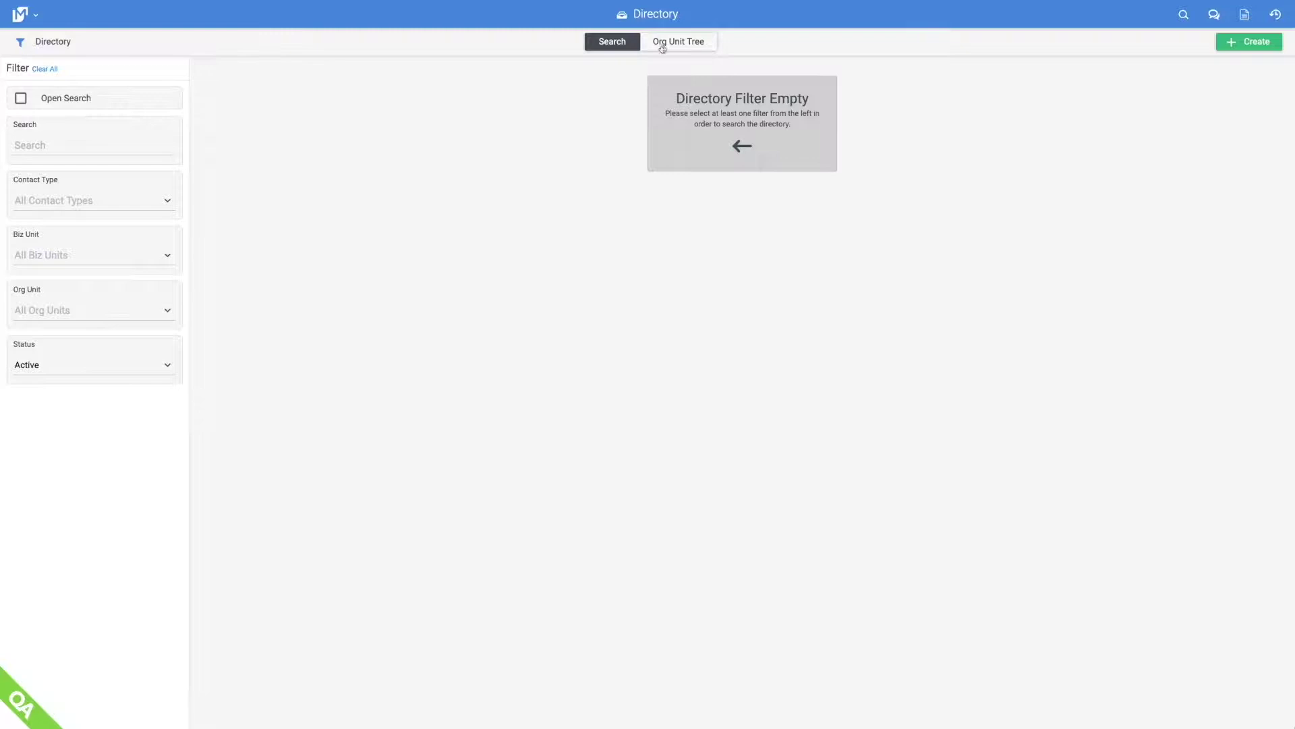
left_click(661, 45)
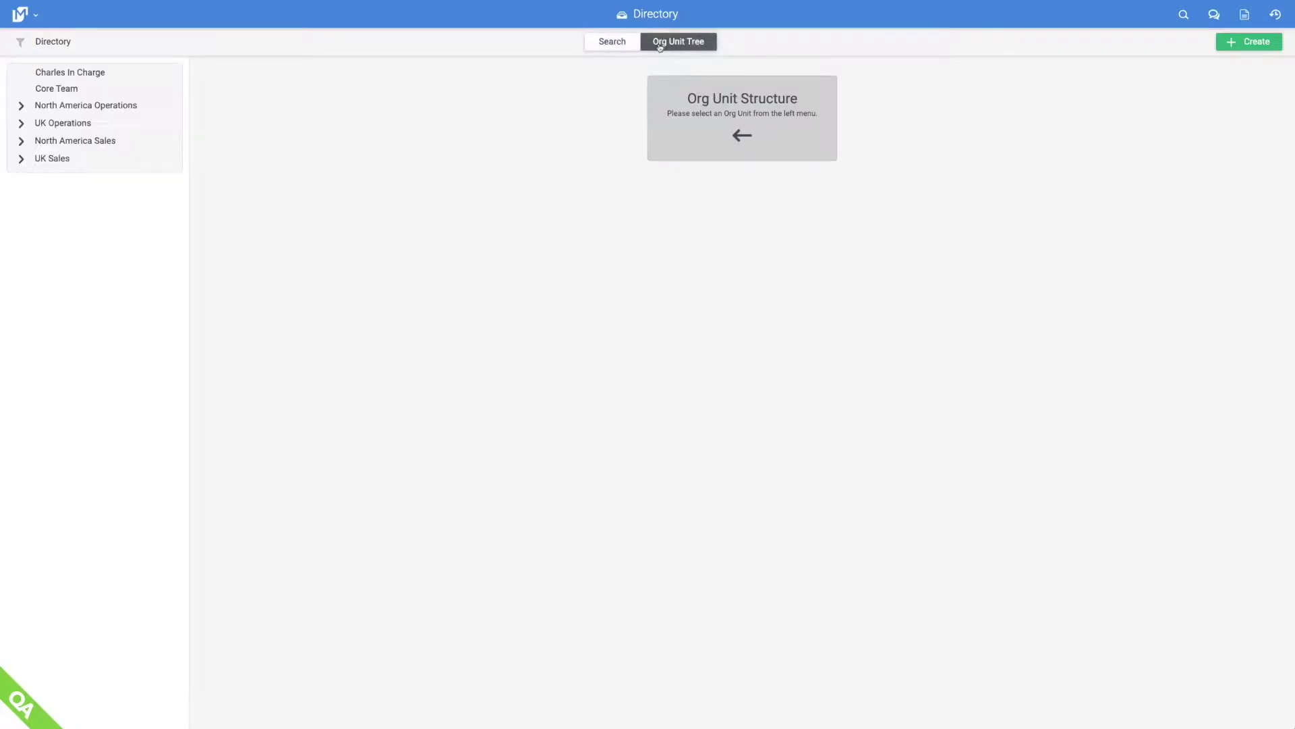
left_click(613, 42)
Step: Filter the directory by contact type Facility, business unit North America and org unit North America Sales
left_click(110, 200)
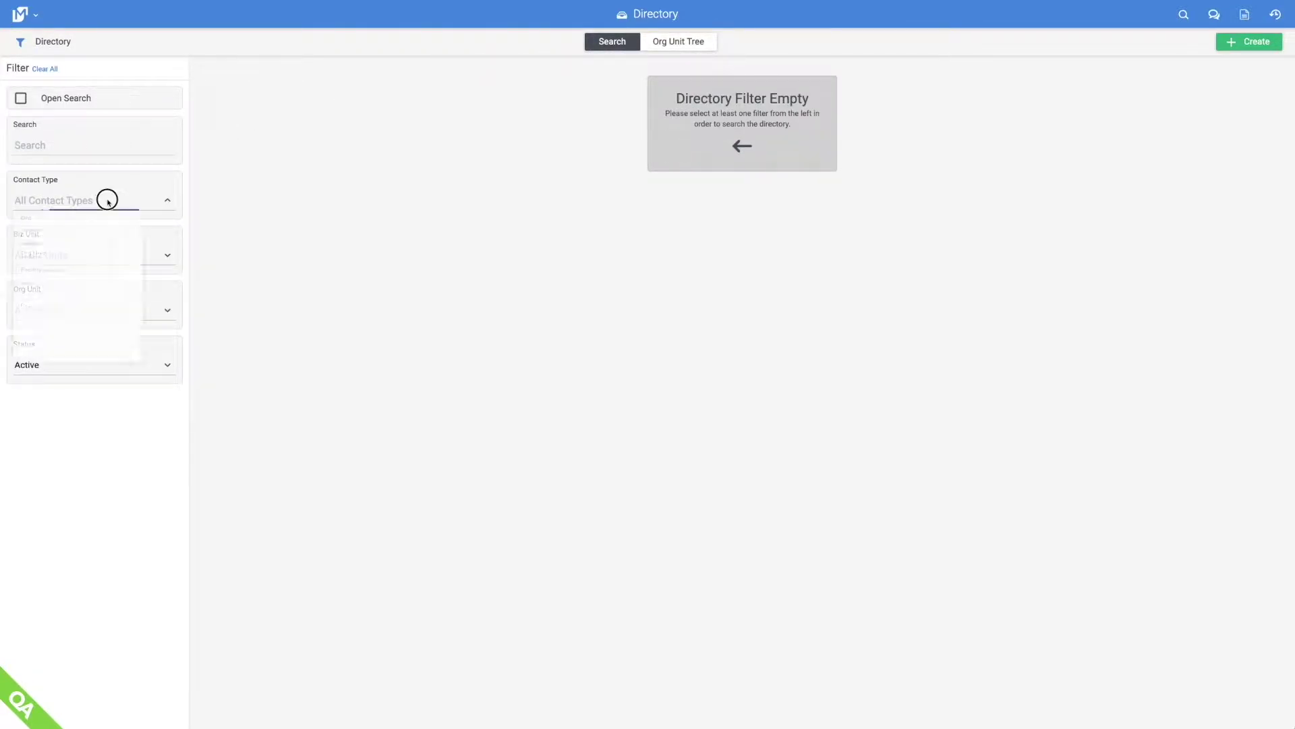
scroll(87, 324, "down", 1)
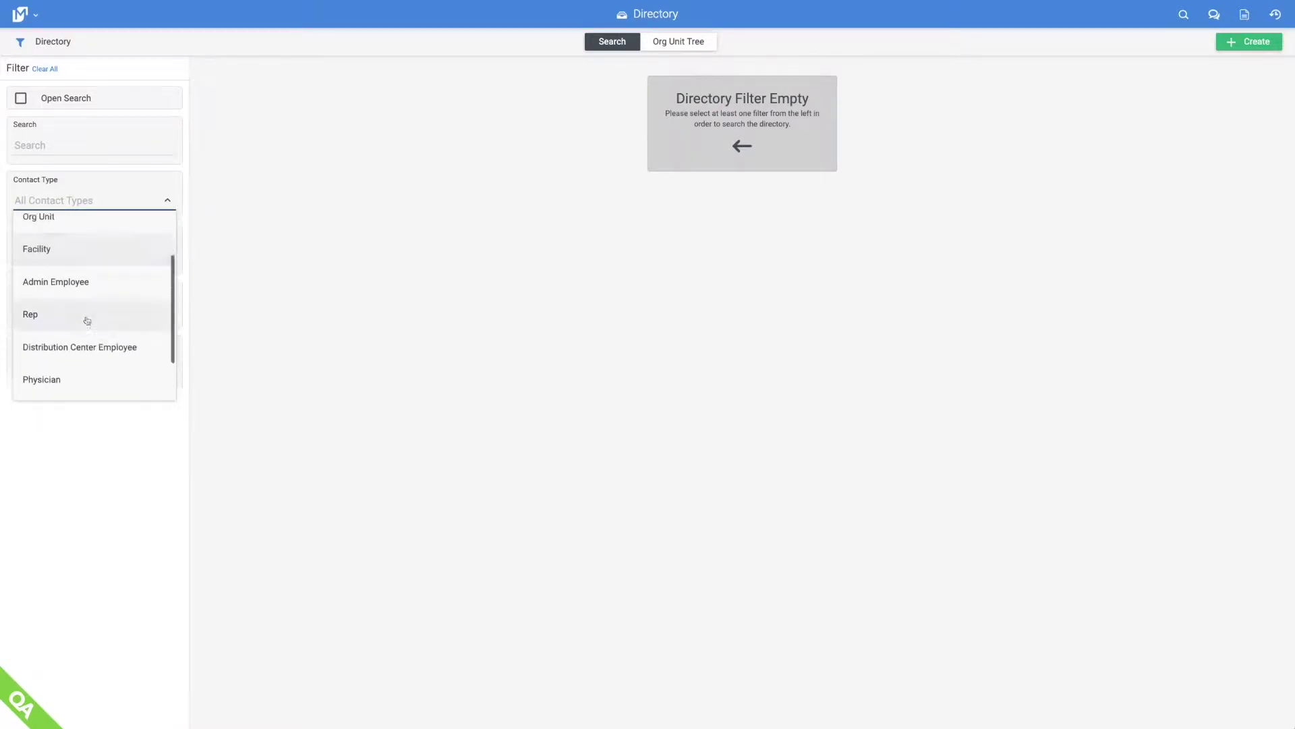
left_click(92, 250)
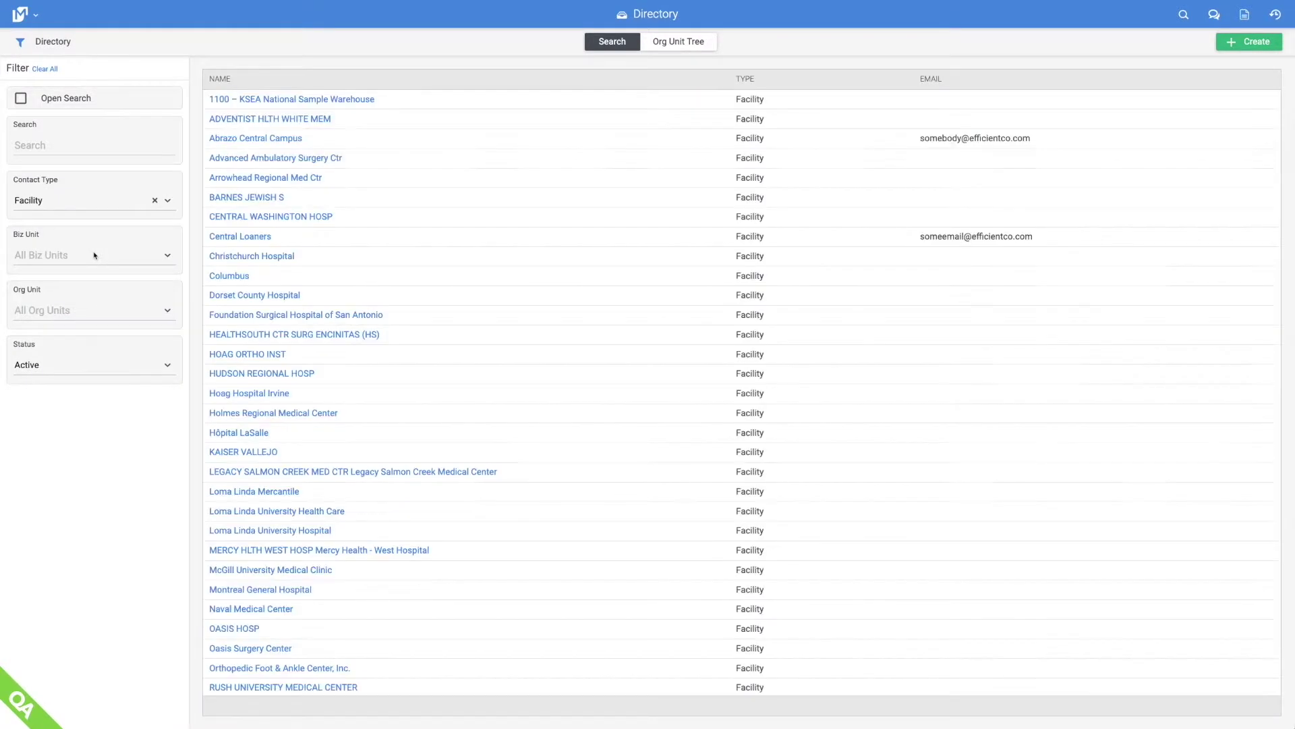
left_click(93, 255)
left_click(92, 276)
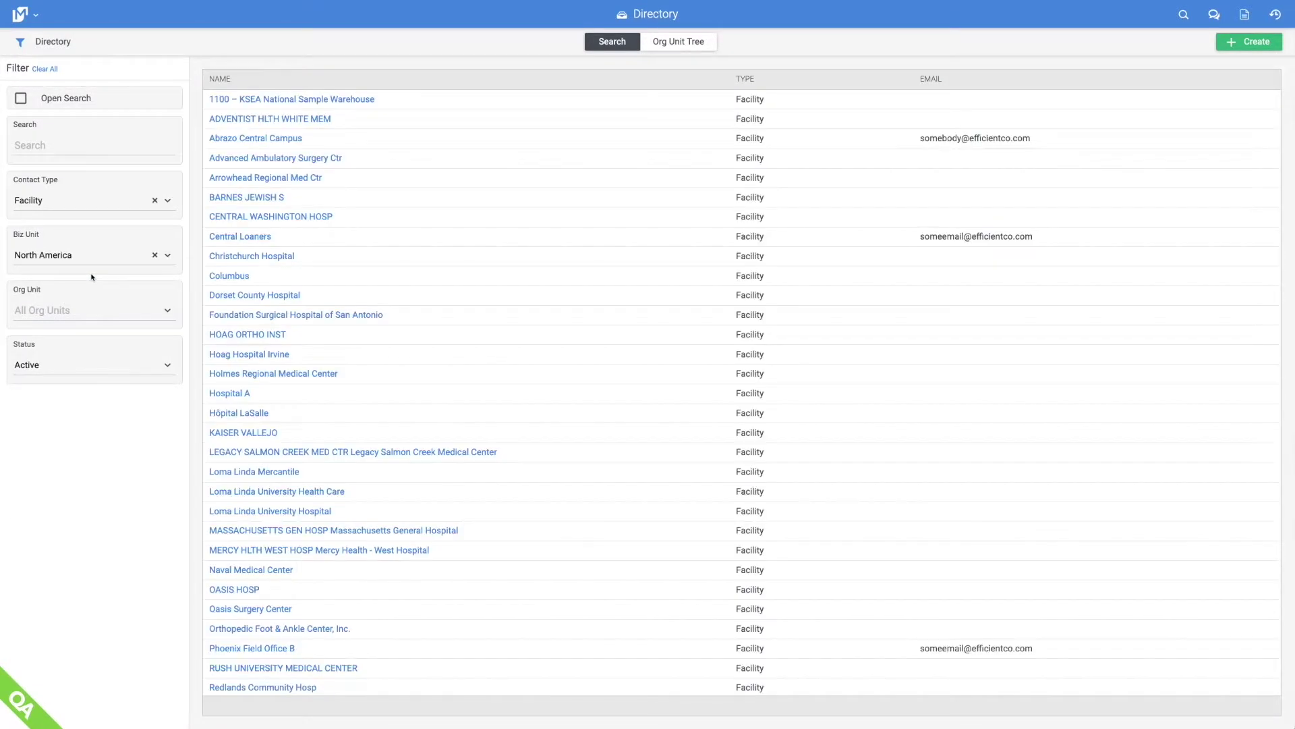
left_click(94, 307)
type("n")
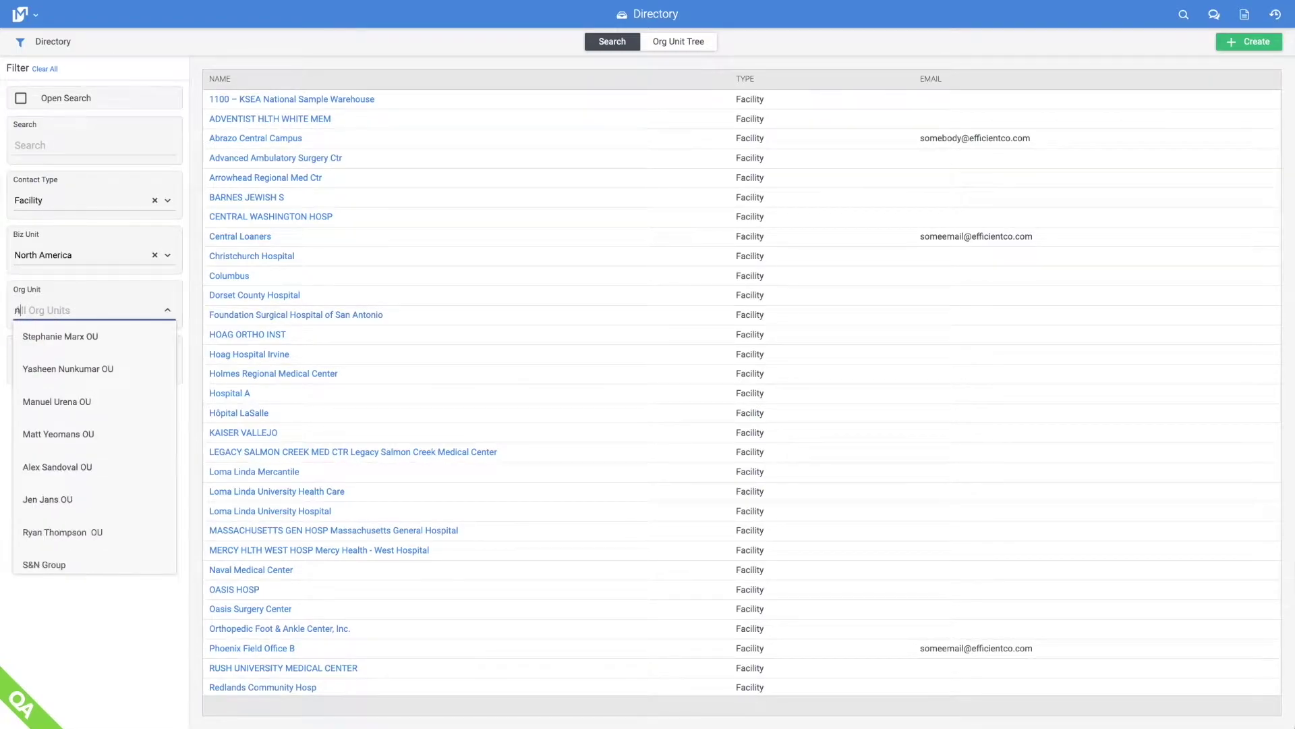
type("orth")
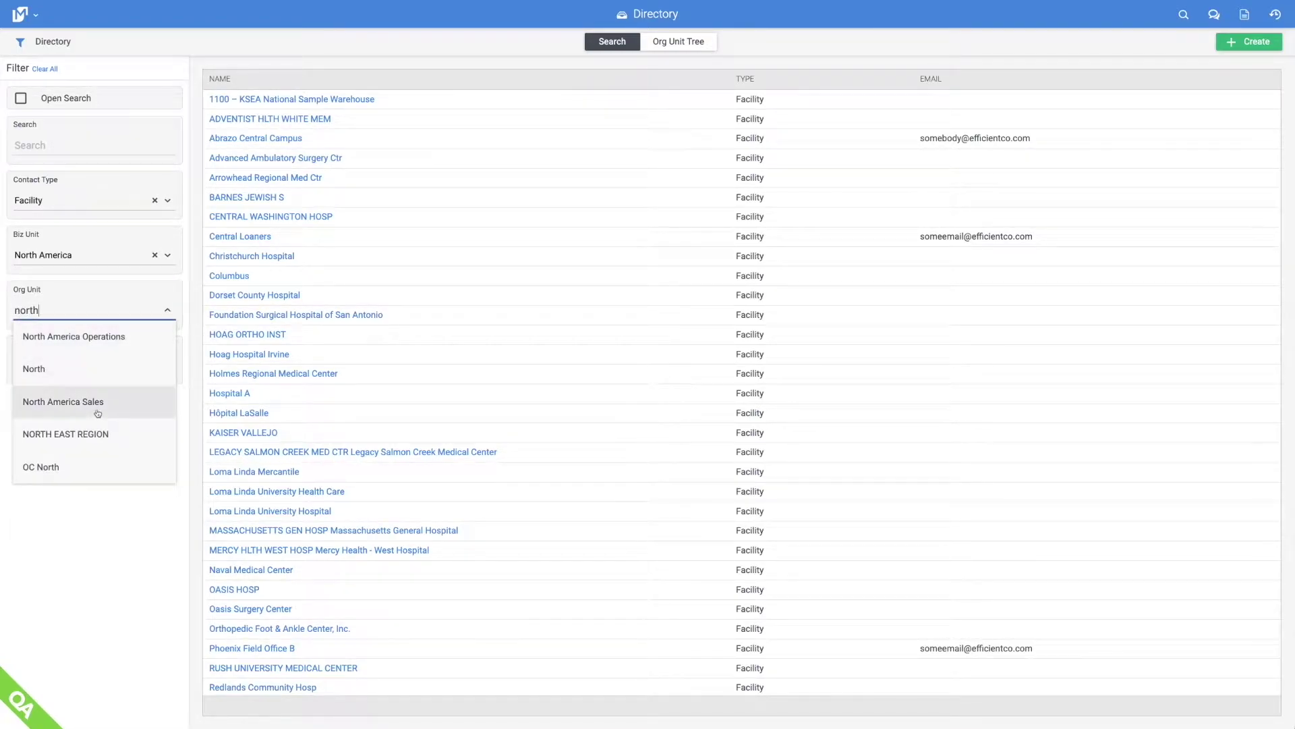
left_click(95, 404)
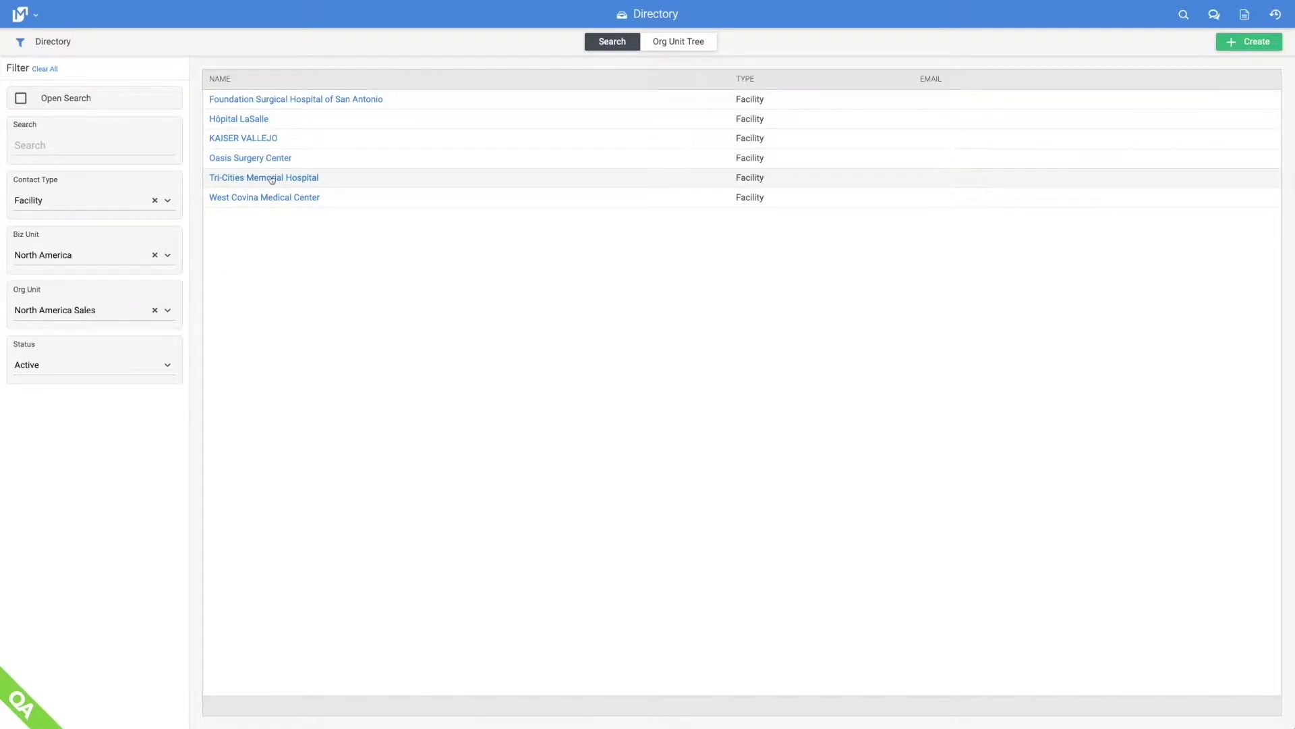
Step: Open the Tri-Cities Memorial Hospital facility record and view its Reps and Physicians
left_click(270, 178)
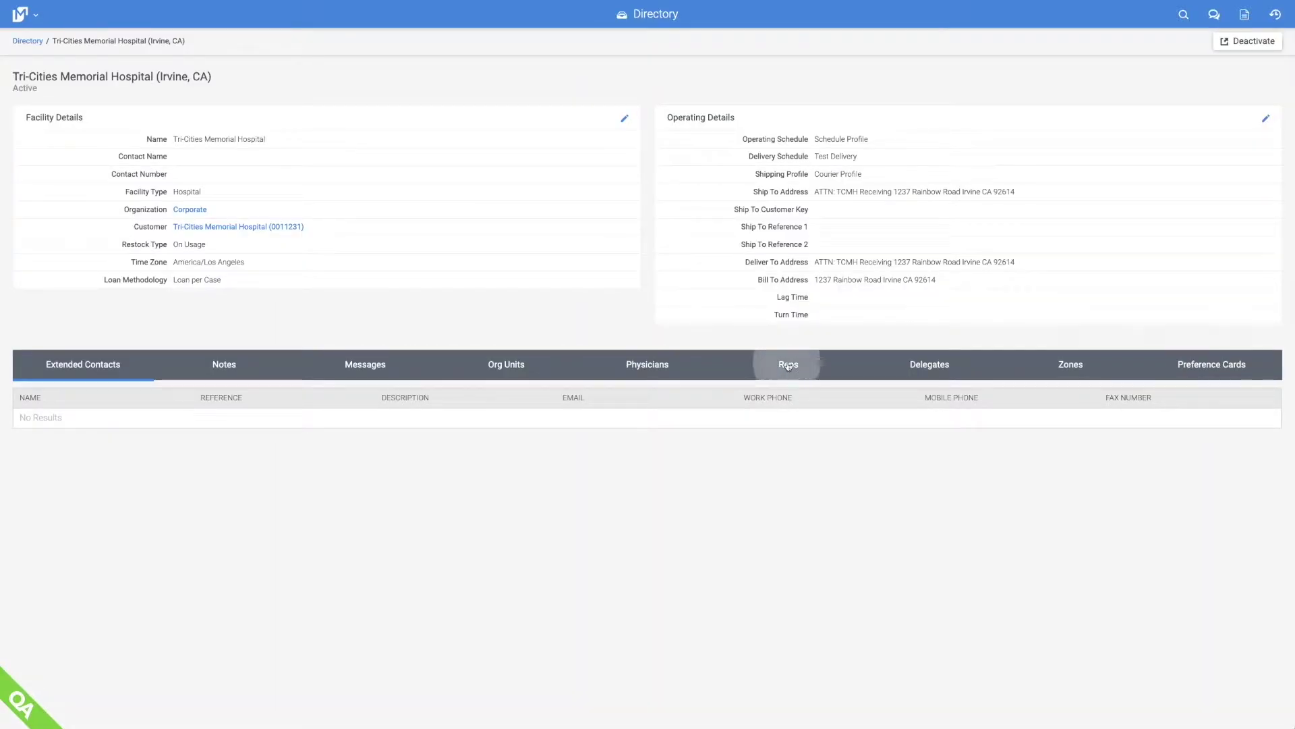
left_click(786, 363)
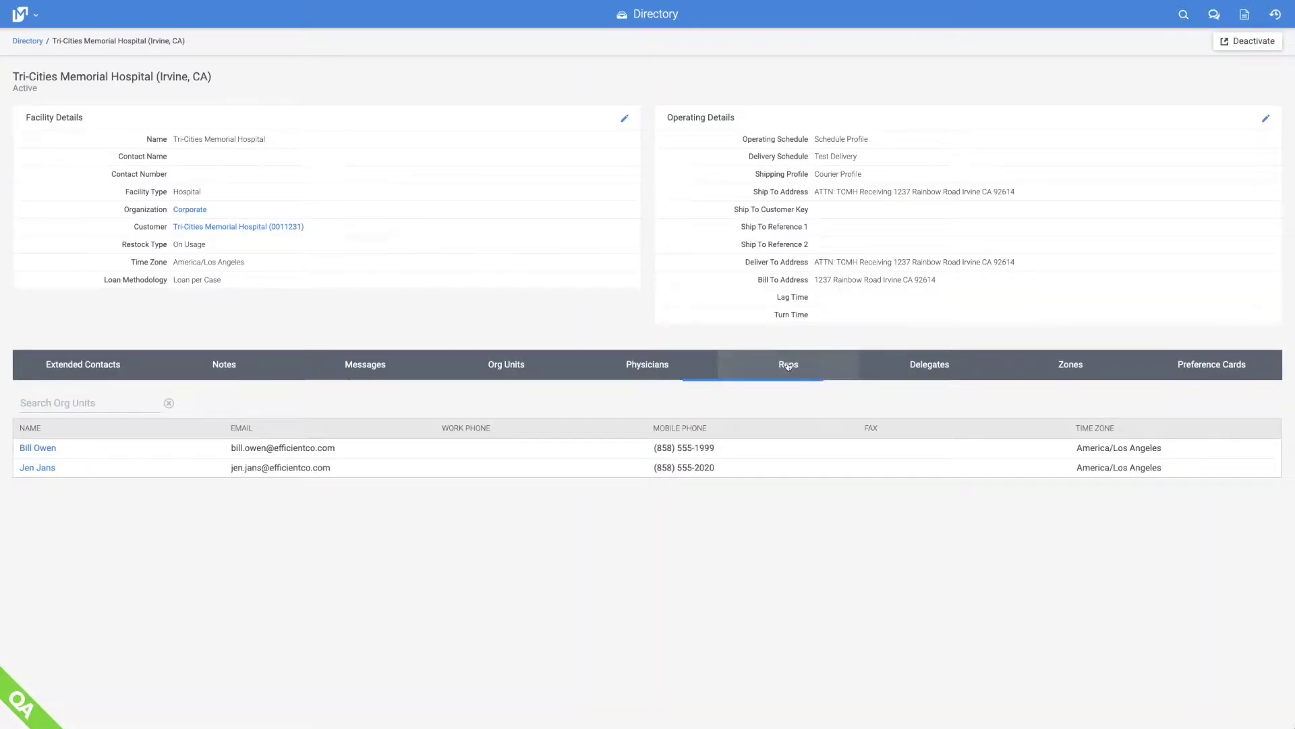
left_click(679, 364)
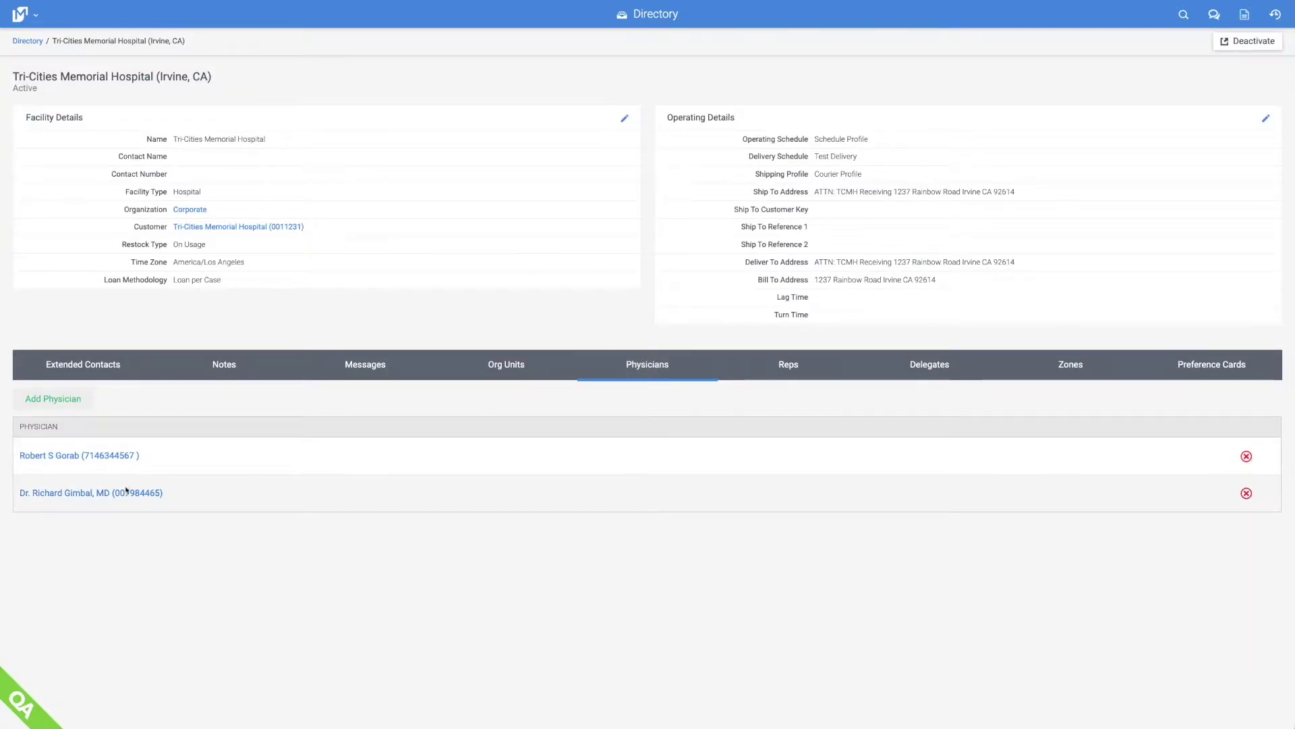
Step: Open the hospital's second listed physician, view the Biz Unit Procedures and Preference Cards, and return to the hospital record
left_click(124, 493)
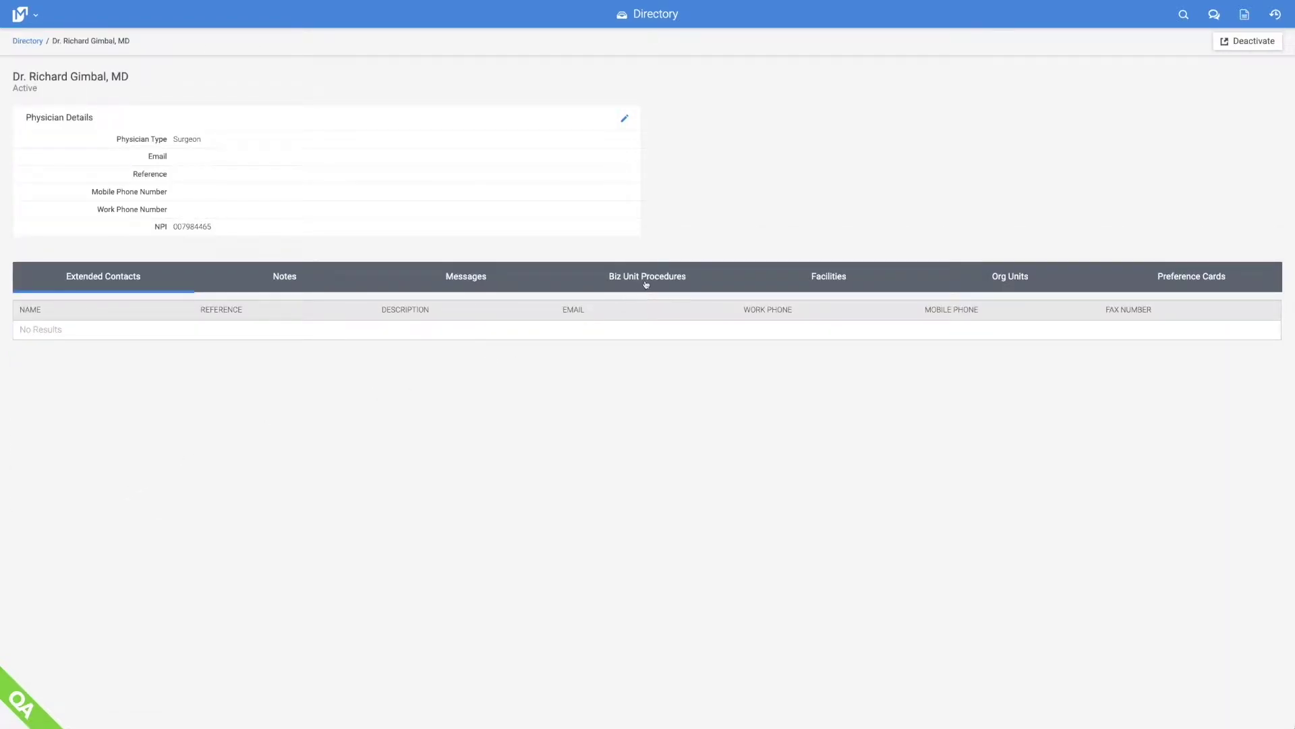
left_click(646, 284)
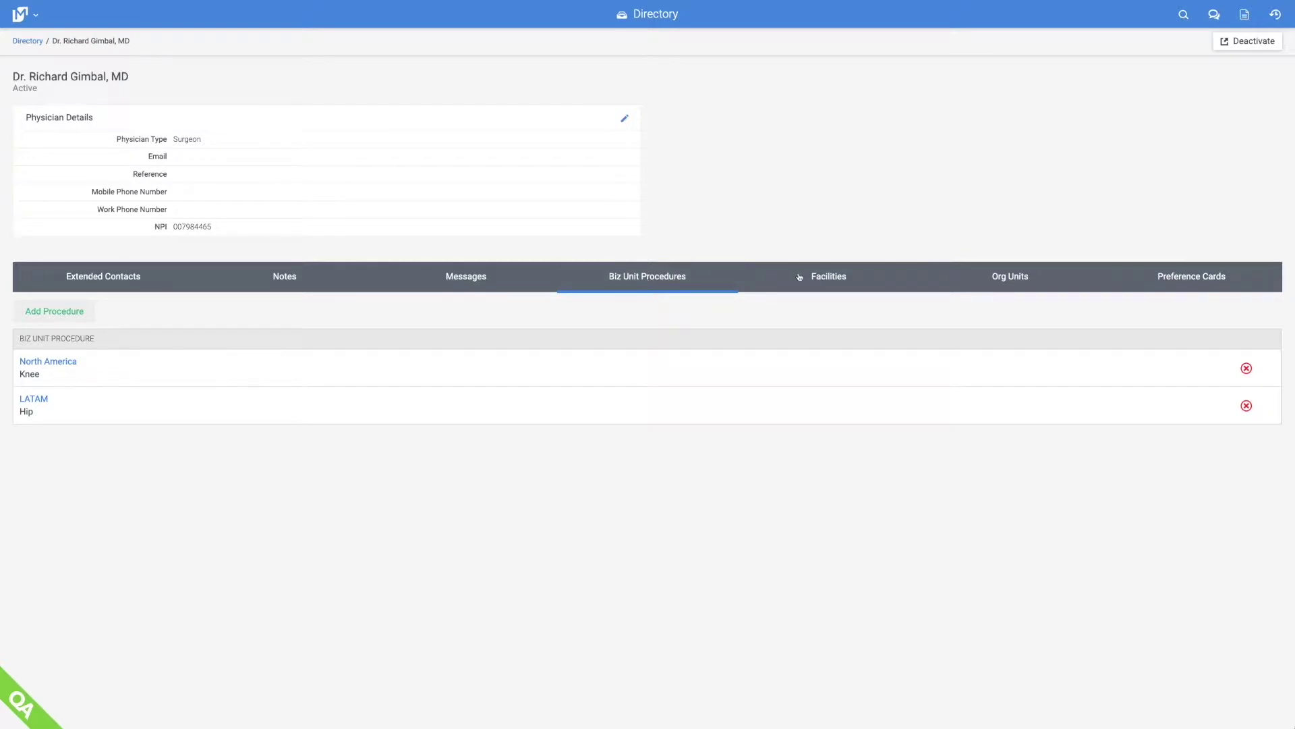
left_click(1184, 280)
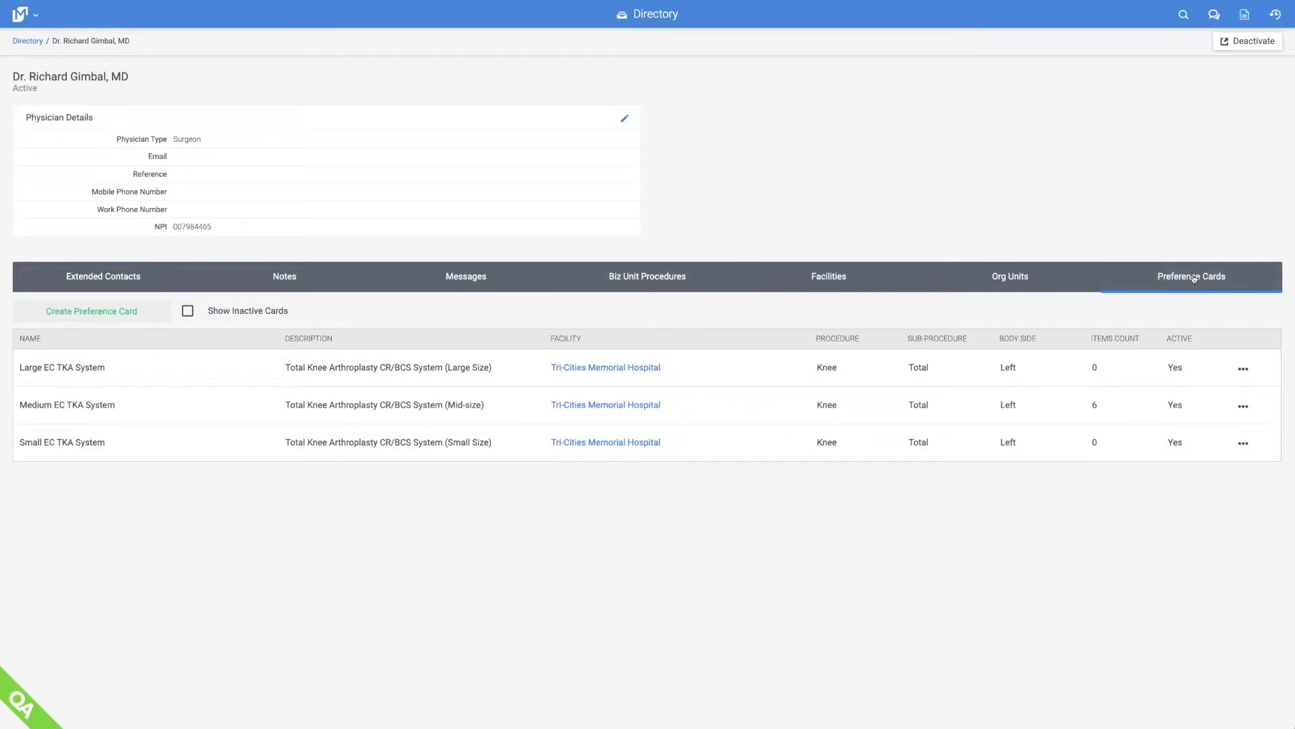
scroll(395, 237, "left", 5)
scroll(194, 254, "left", 5)
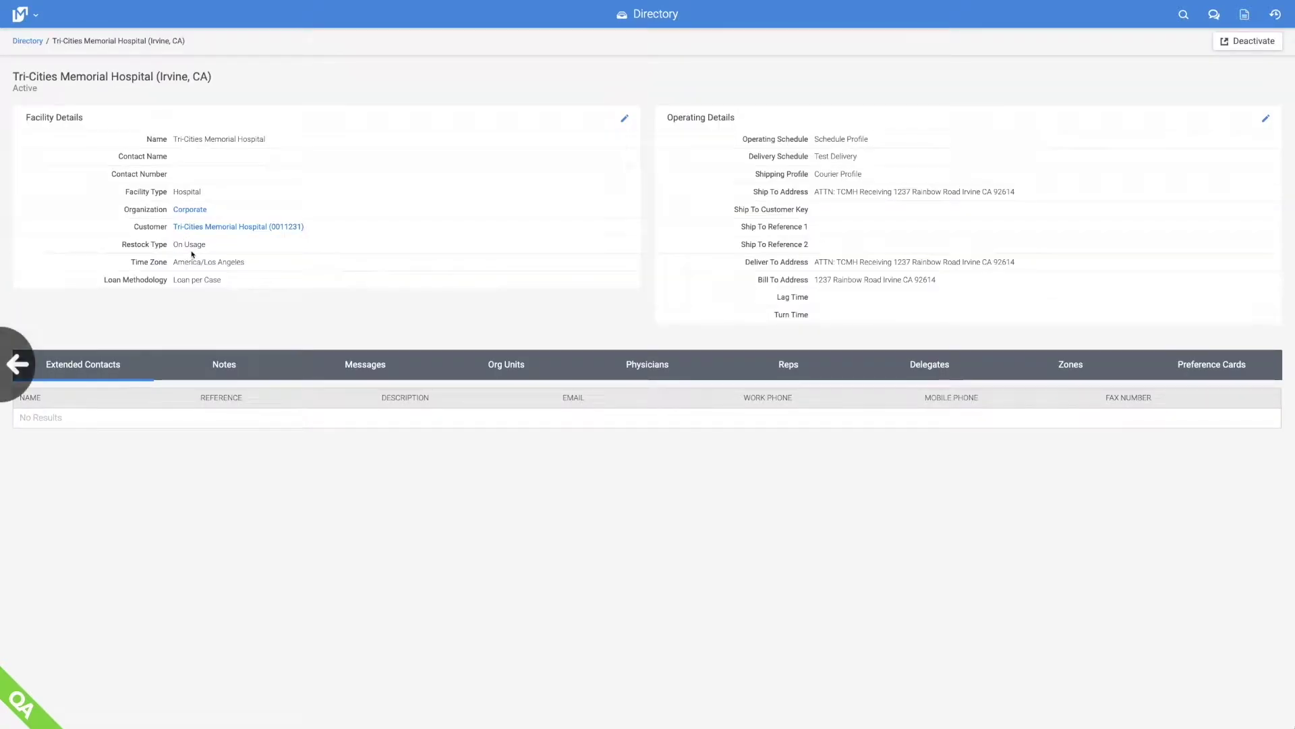
Step: Run the Pending PO report under Reports with a sales rep selected as the Rep/Team
left_click(22, 13)
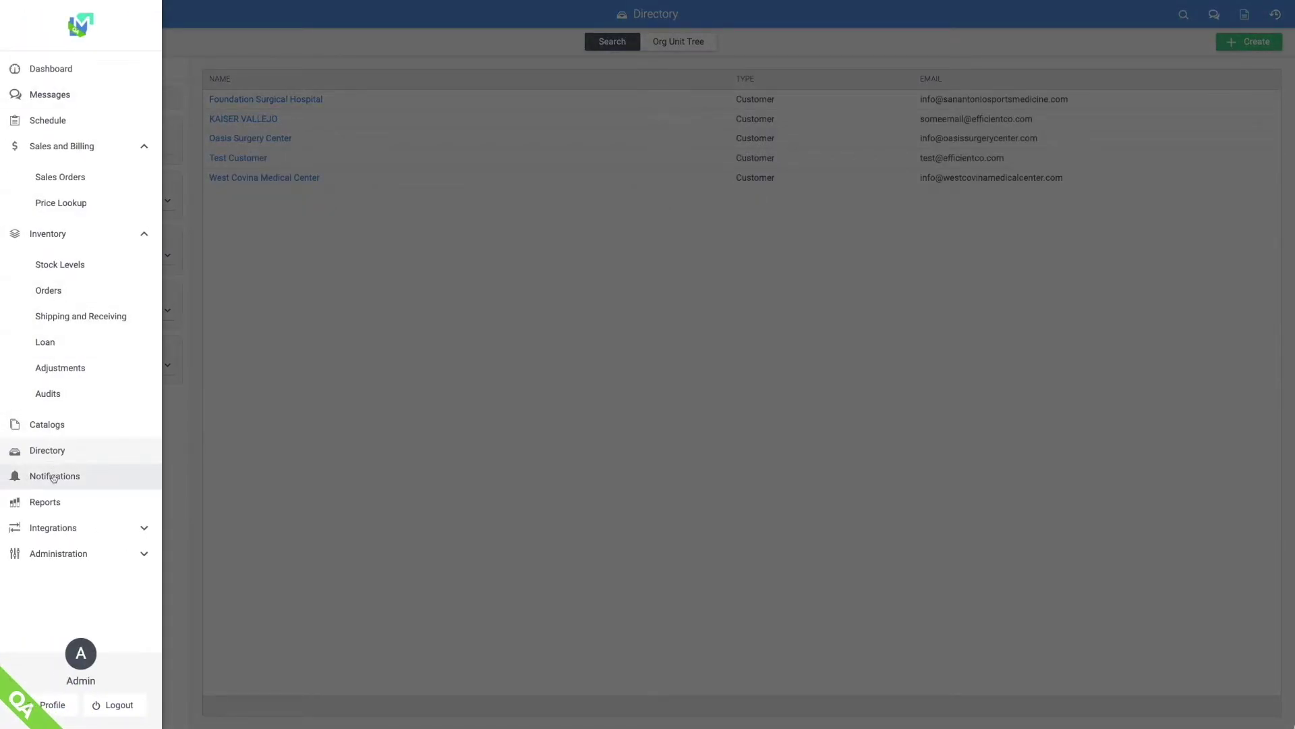
left_click(47, 500)
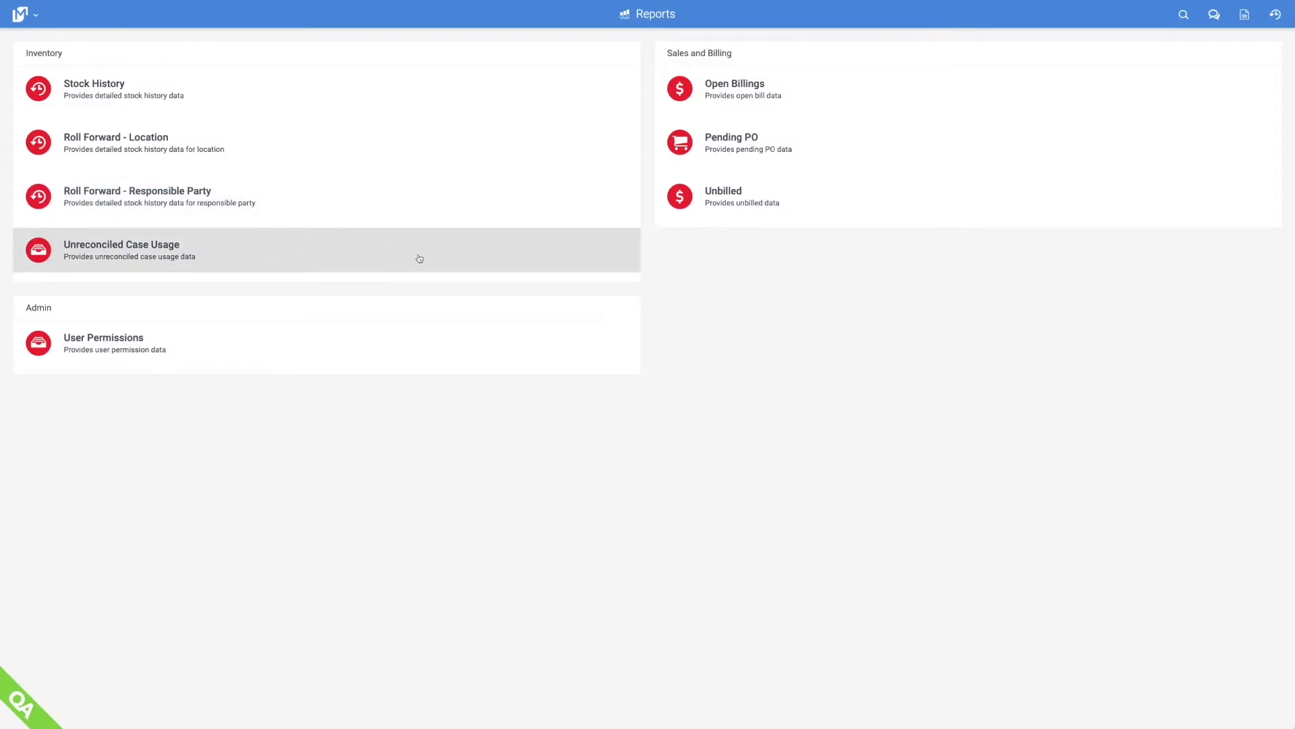
left_click(738, 139)
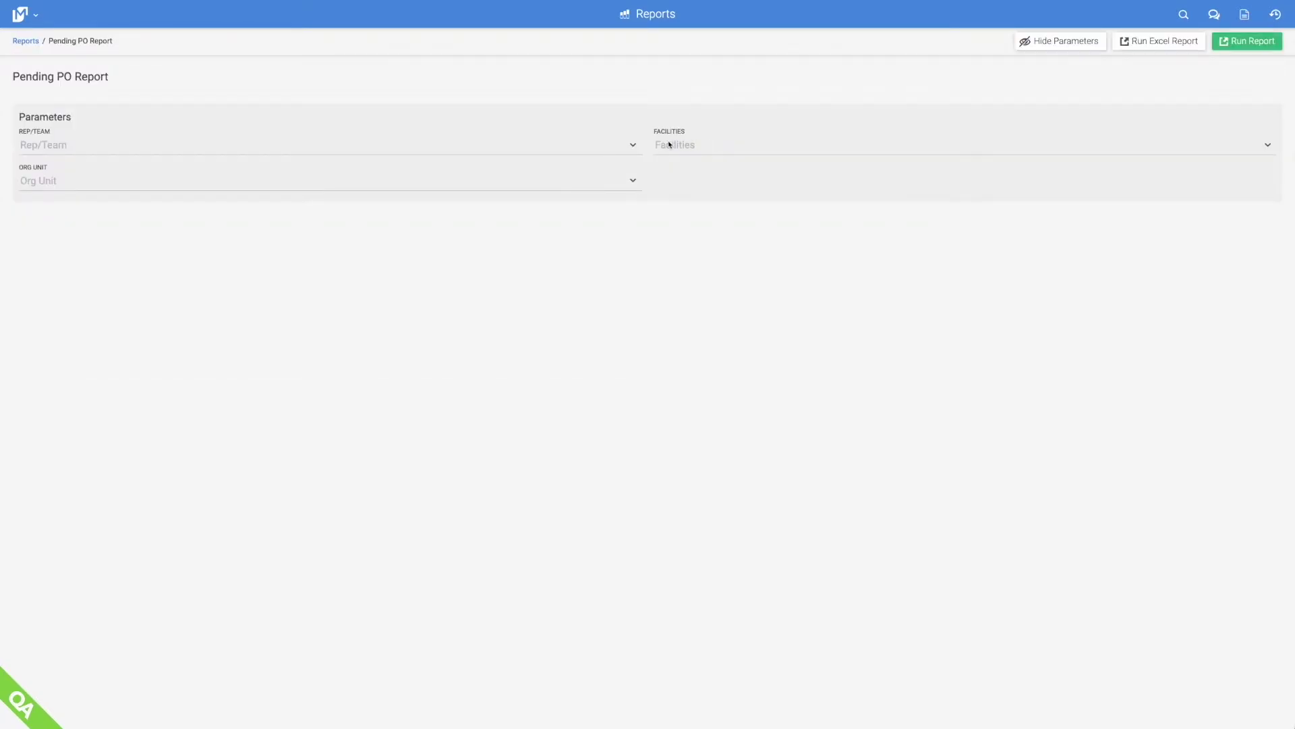
left_click(603, 145)
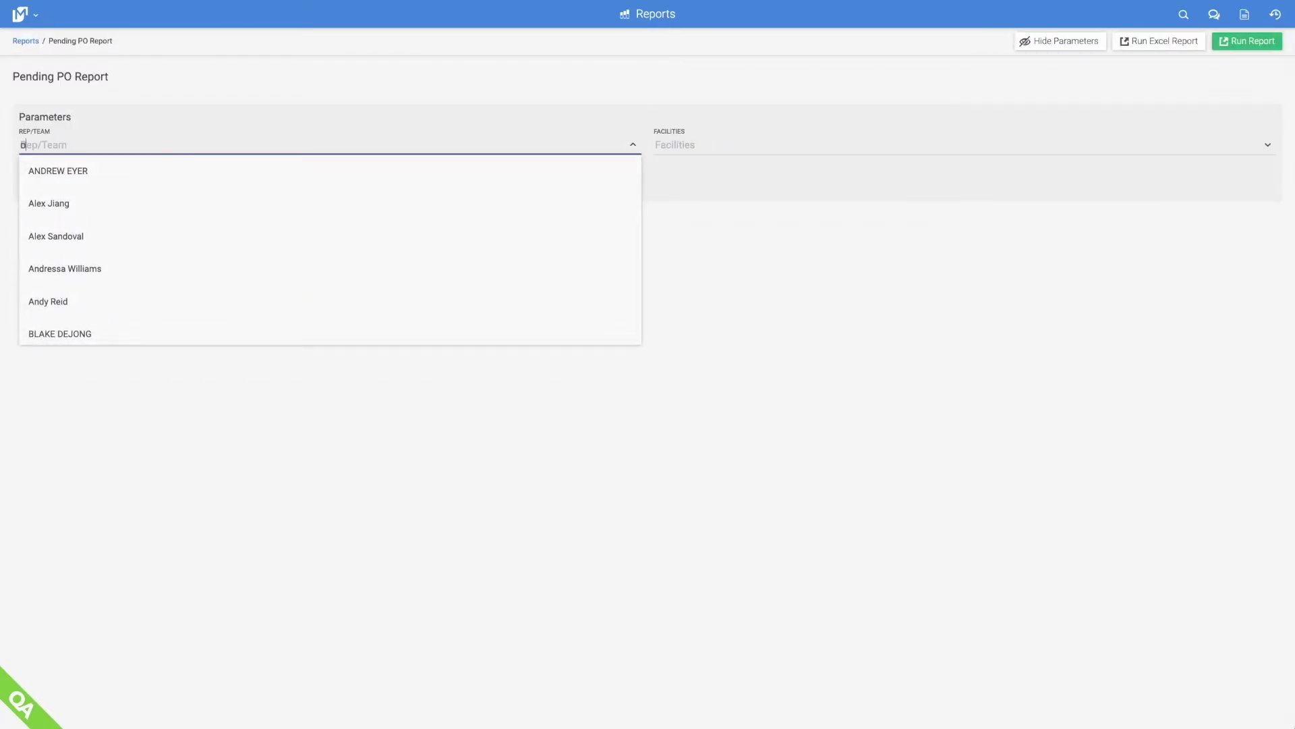
left_click(563, 163)
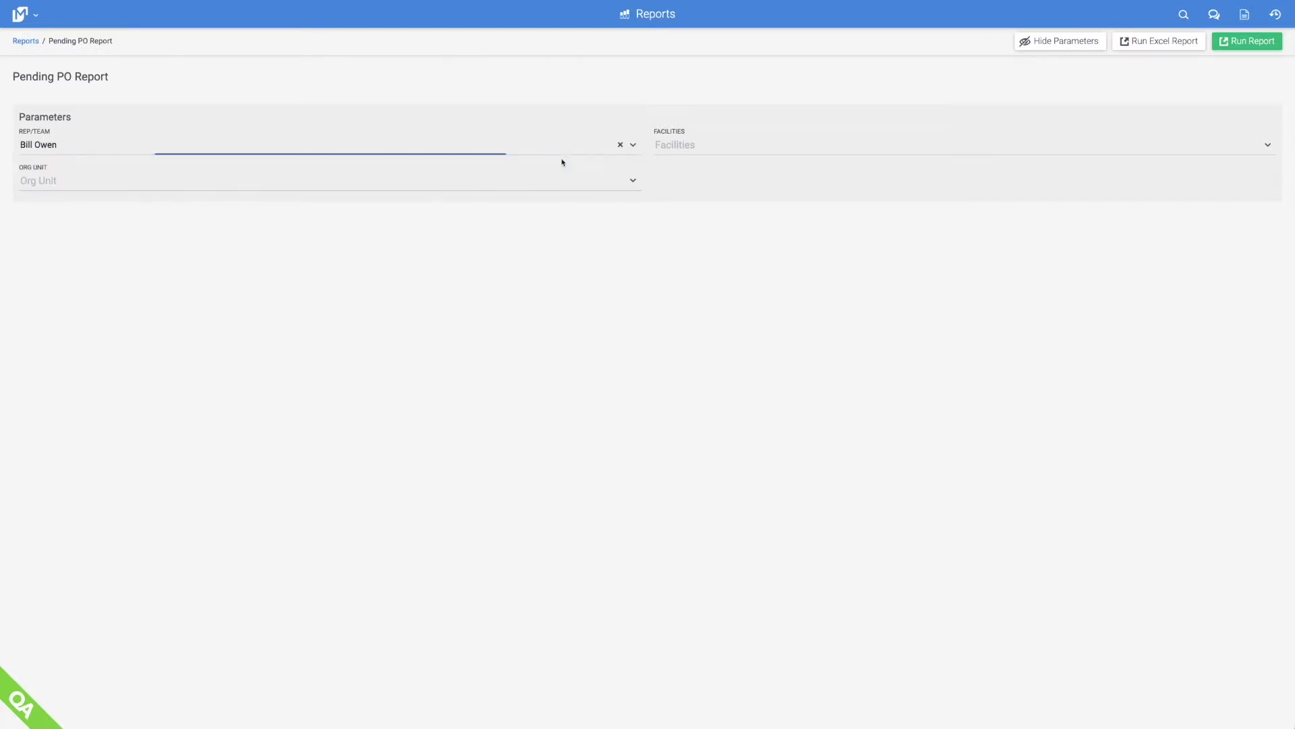
left_click(1248, 42)
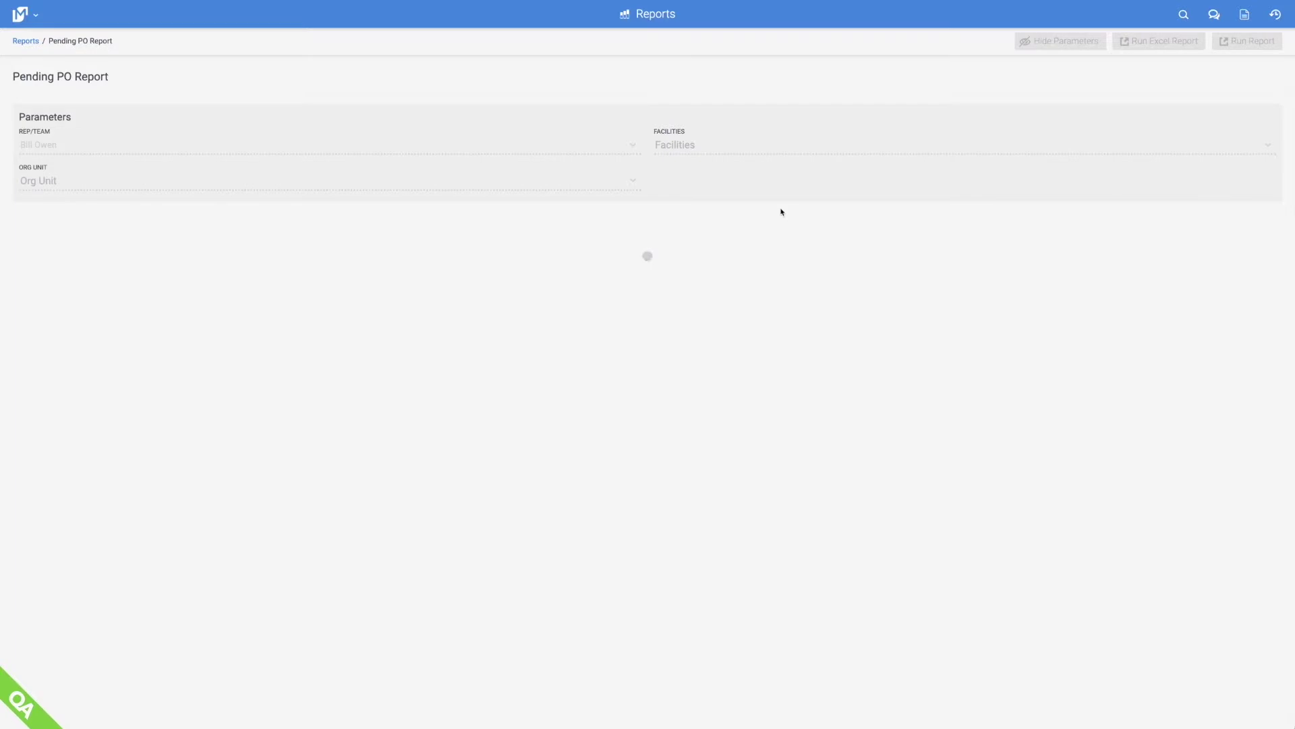